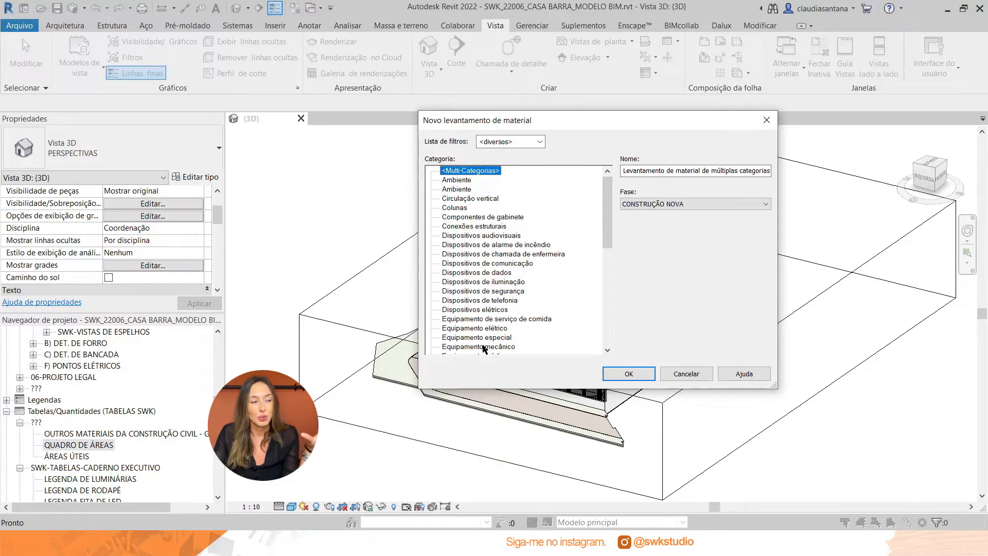
# Choose Paredes as the category for the new material takeoff
pyautogui.moveTo(626, 170); pyautogui.dragTo(760, 171)
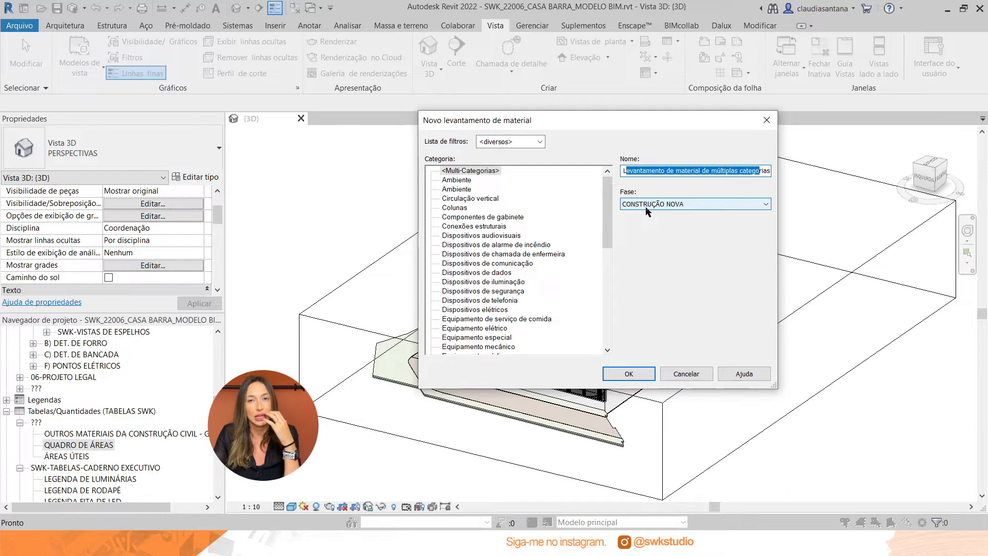
pyautogui.click(464, 173)
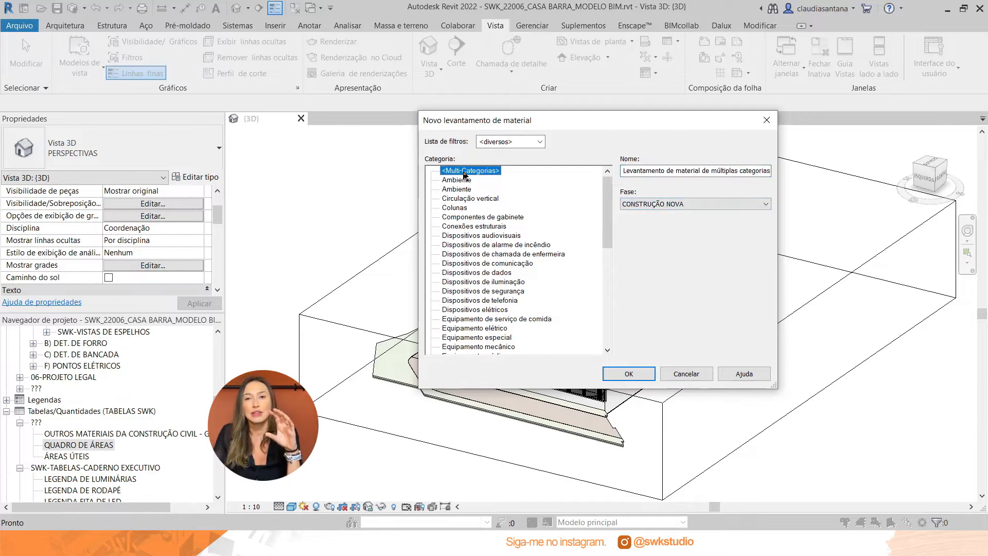
pyautogui.scroll(-9, 474, 220)
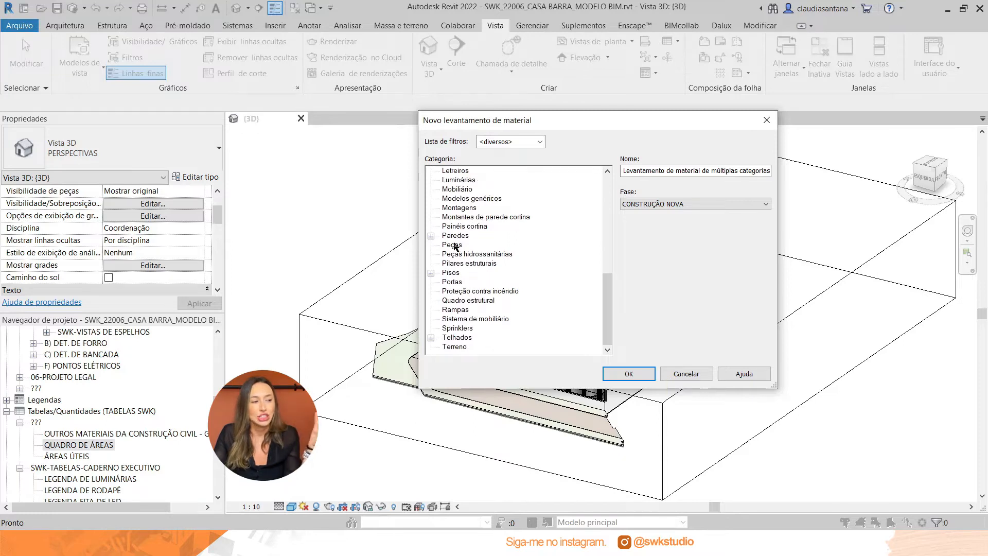
pyautogui.click(449, 235)
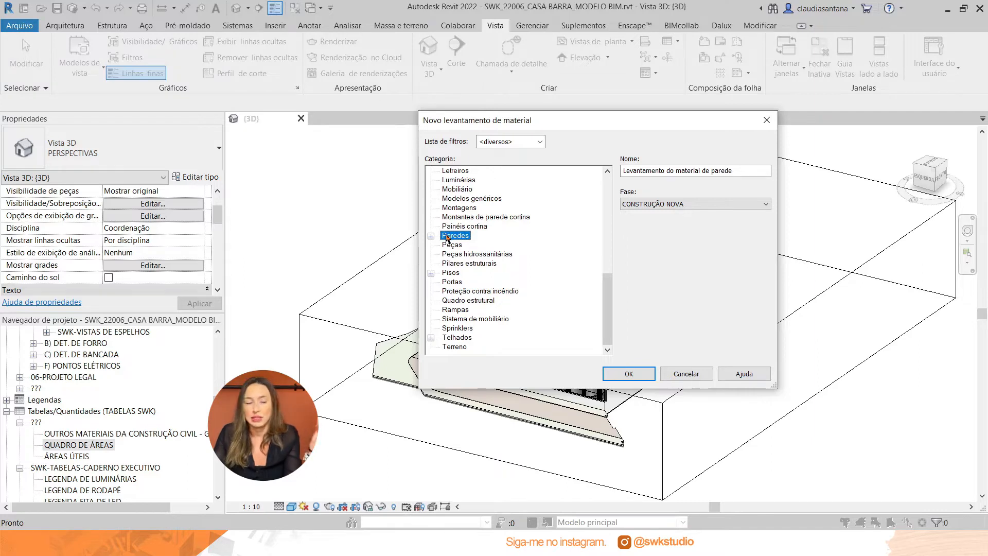
# Name the wall material takeoff "QUANTITATIVO DE ACABAMENTOS DE PAREDE" and create it
pyautogui.moveTo(741, 171); pyautogui.dragTo(597, 160)
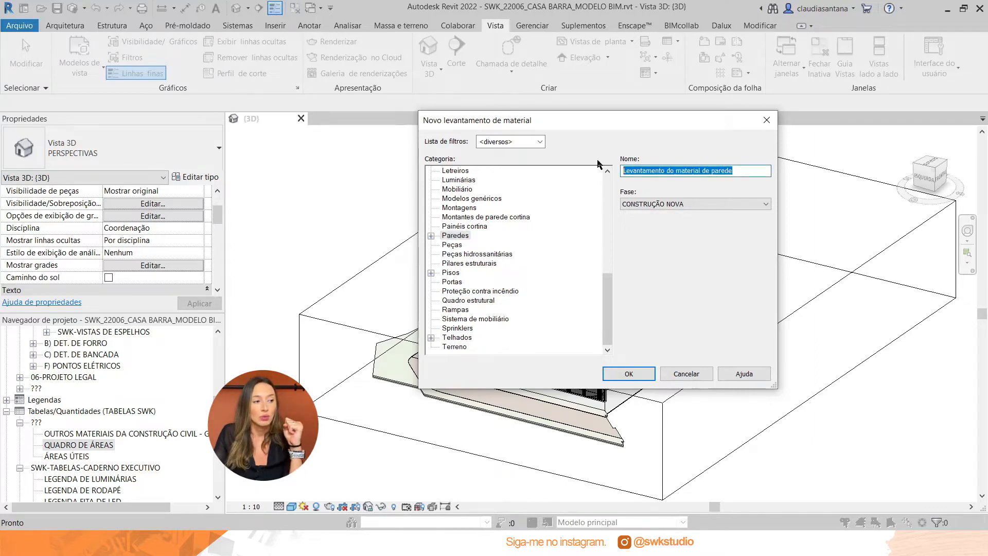
pyautogui.write('QUANTITO')
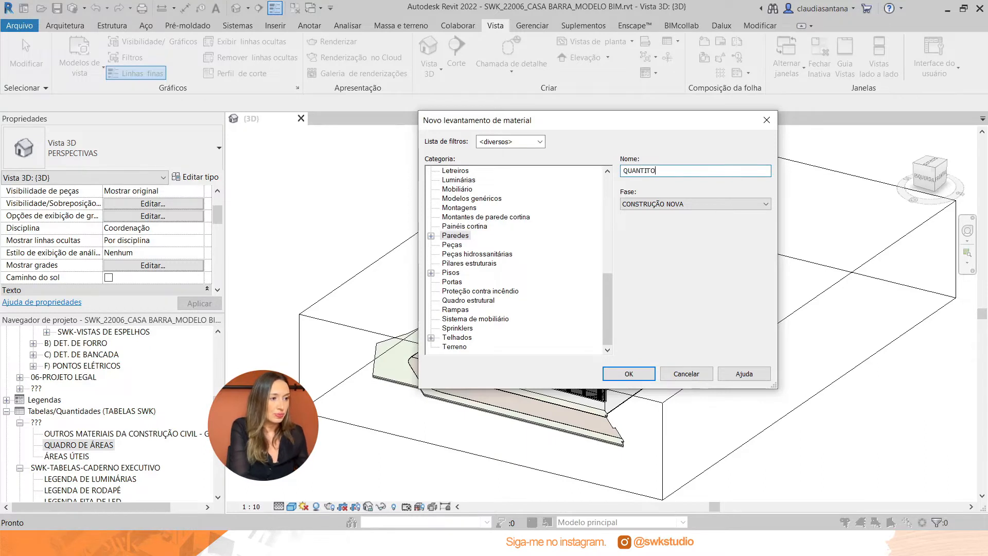
pyautogui.press('BackSpace')
pyautogui.write('ATIVO DE ACABAME')
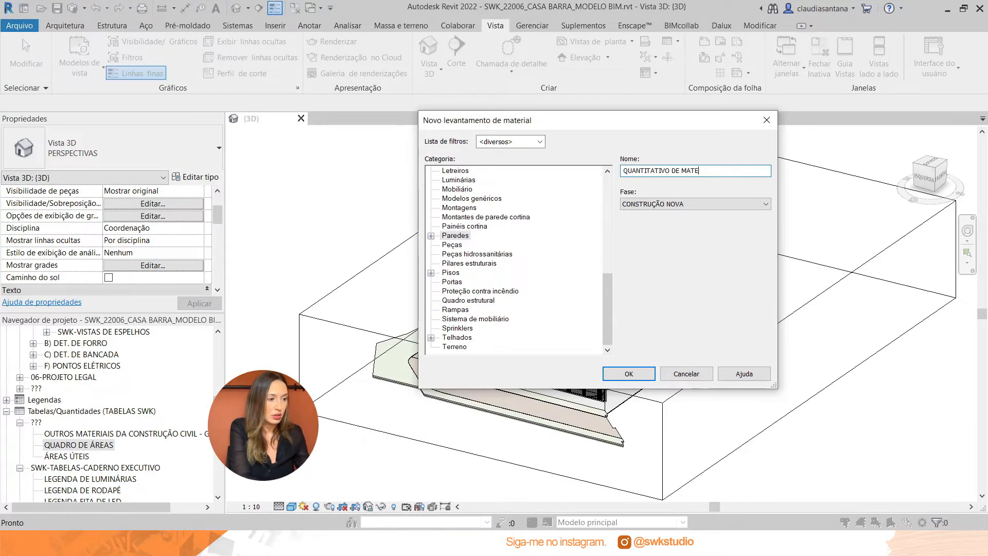
pyautogui.write('NTOS DE PAREDE')
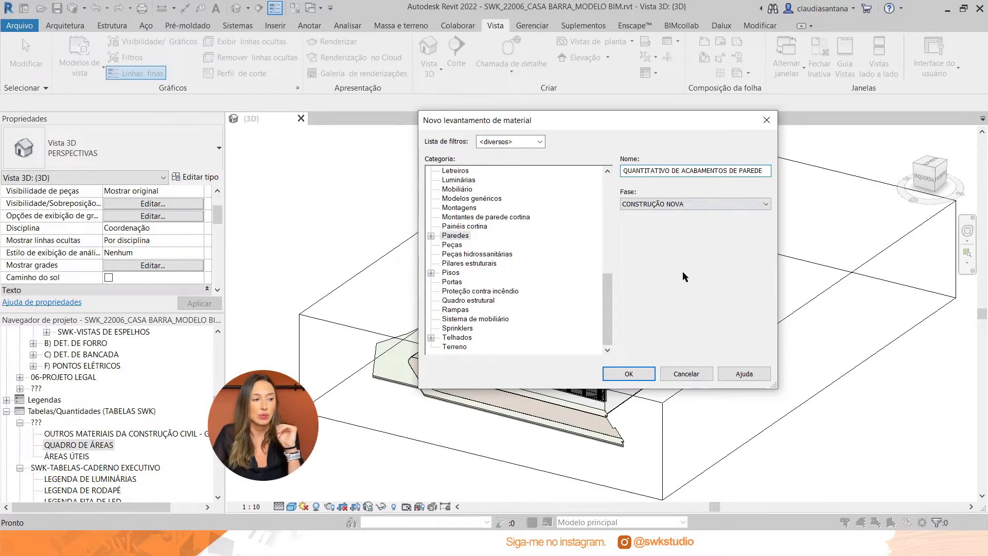
pyautogui.click(633, 378)
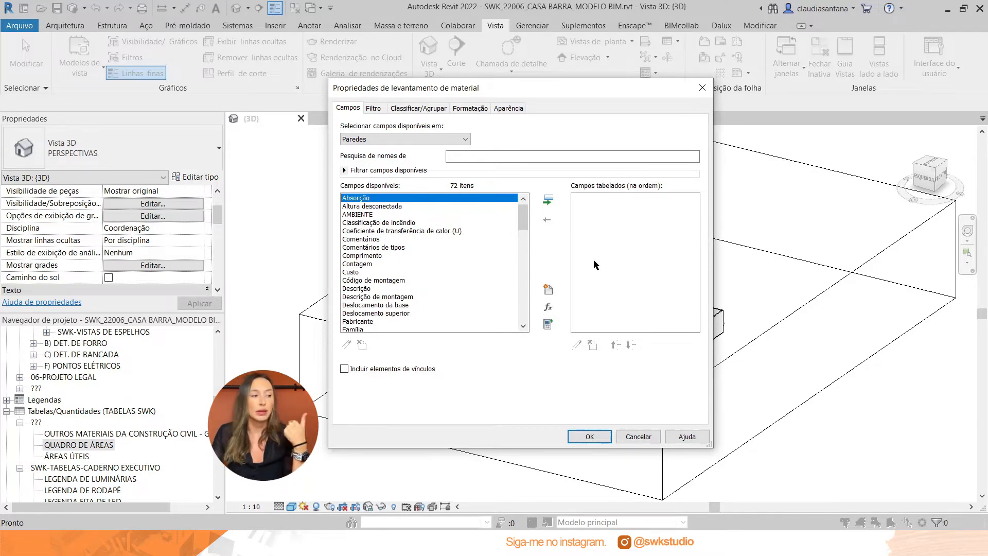
# Add the fields Material: Nome, Material: Área and Material: Volume to the takeoff
pyautogui.scroll(-3, 376, 253)
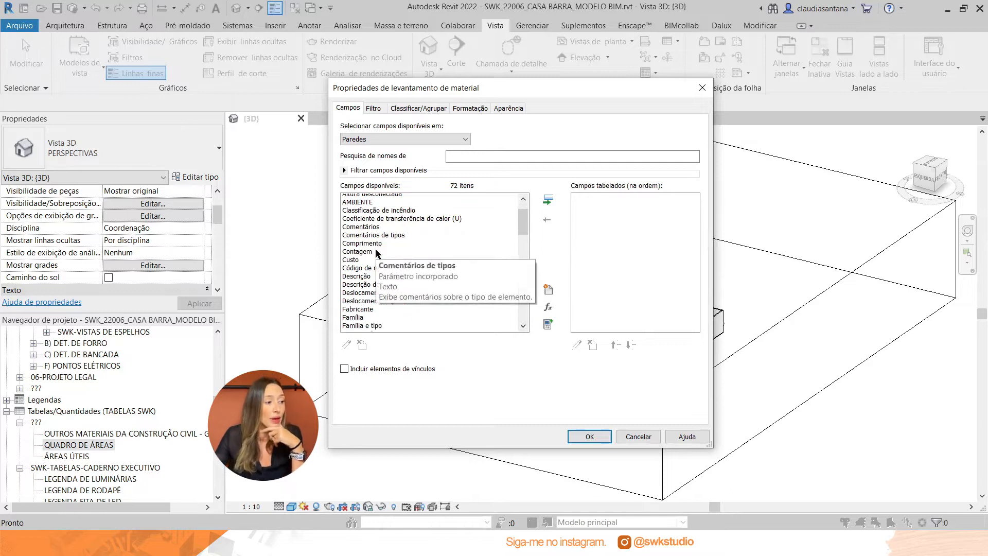
pyautogui.scroll(-7, 376, 252)
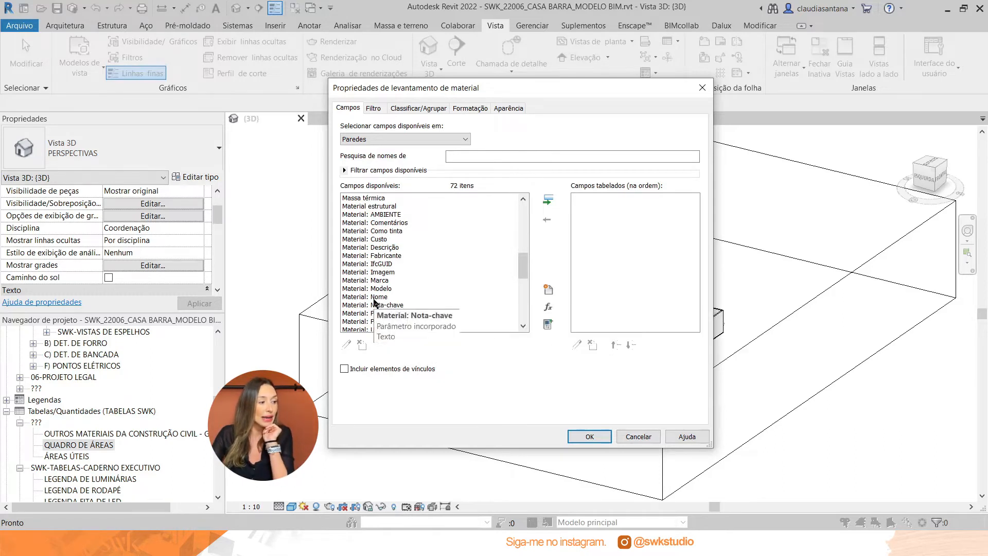
pyautogui.click(391, 297)
pyautogui.click(548, 200)
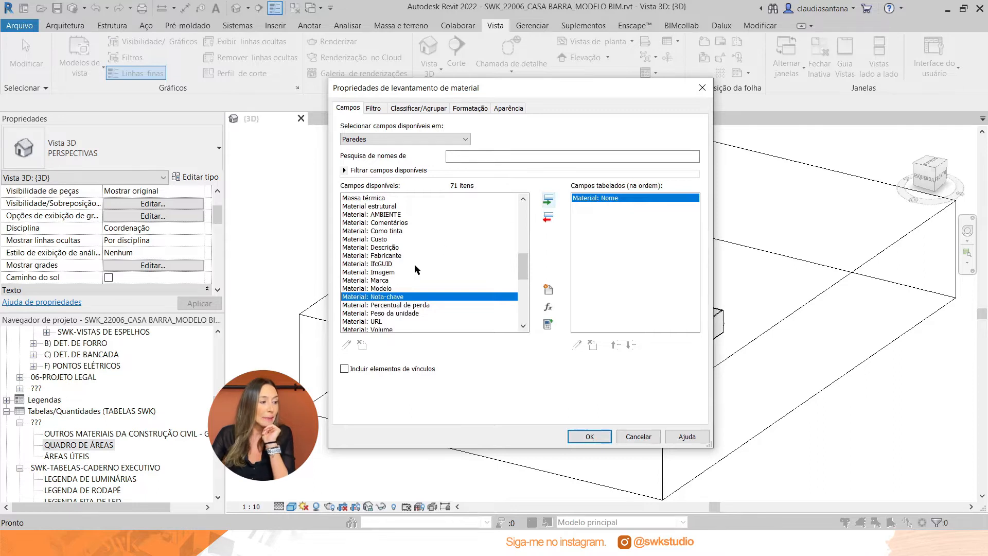
pyautogui.scroll(-1, 415, 264)
pyautogui.click(380, 313)
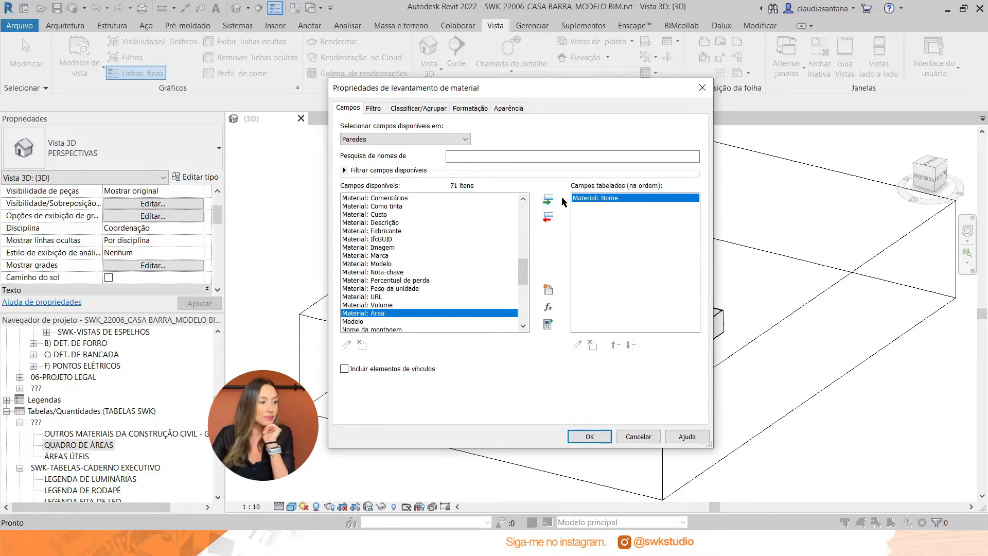
pyautogui.click(548, 199)
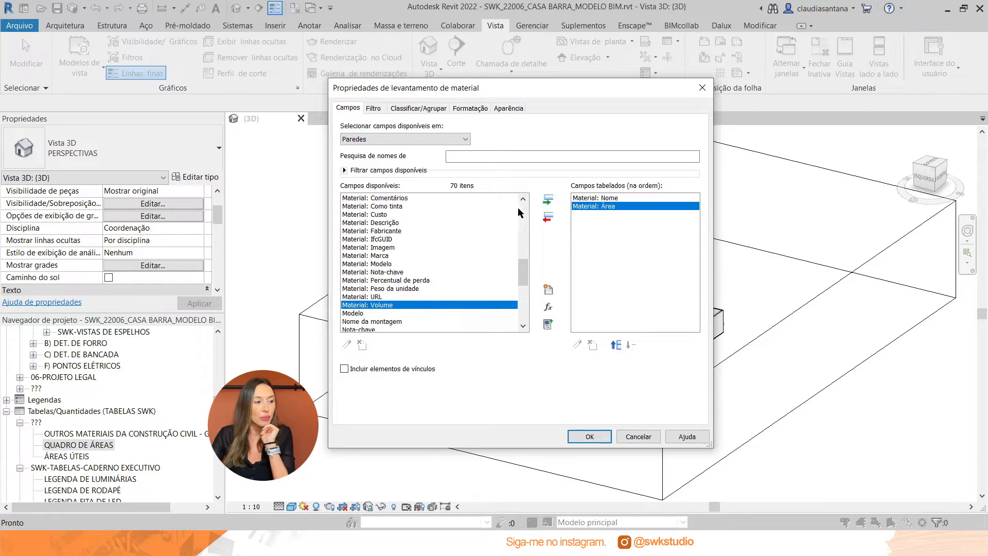
pyautogui.click(549, 202)
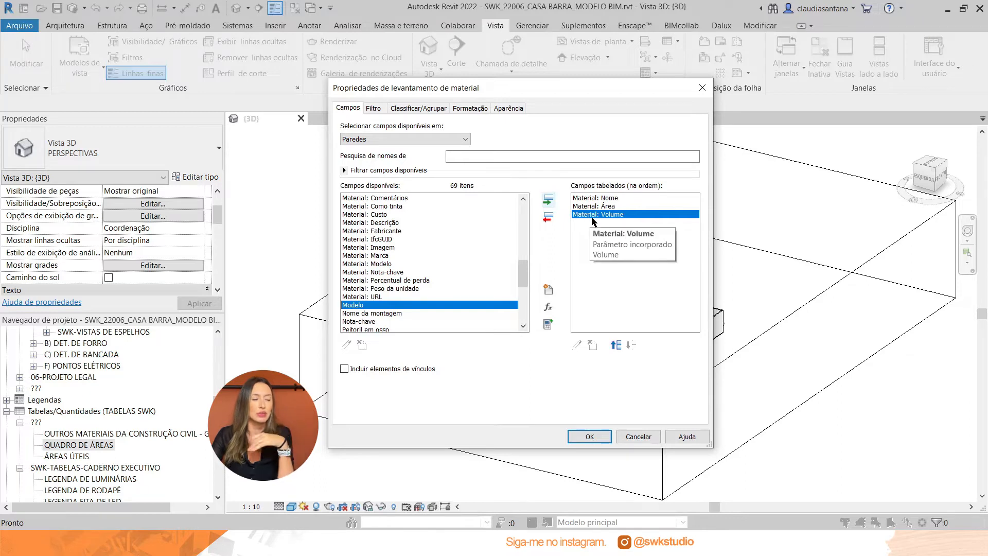
# Add the fields Material: Descrição and Material: Comentários to the scheduled fields
pyautogui.click(391, 223)
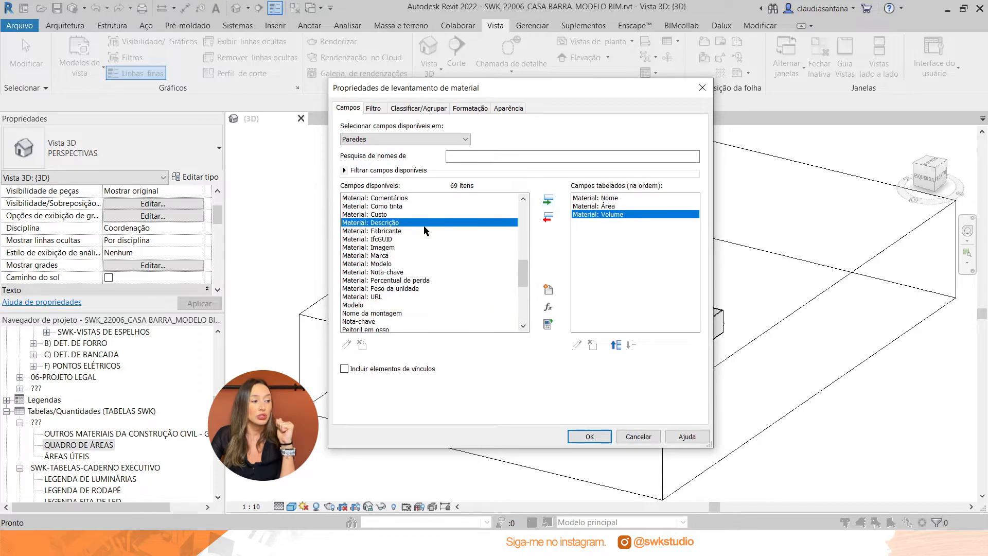
pyautogui.click(548, 202)
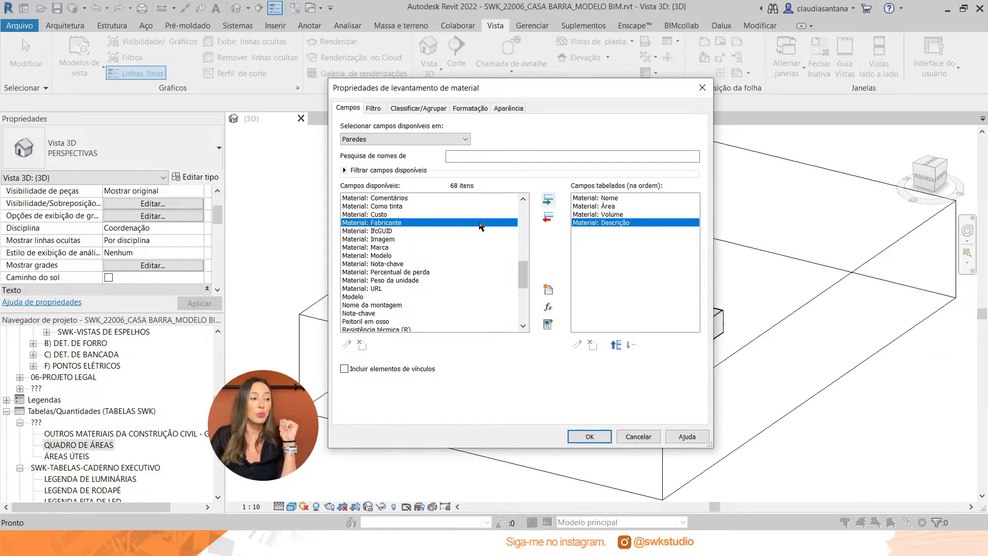
pyautogui.scroll(1, 458, 225)
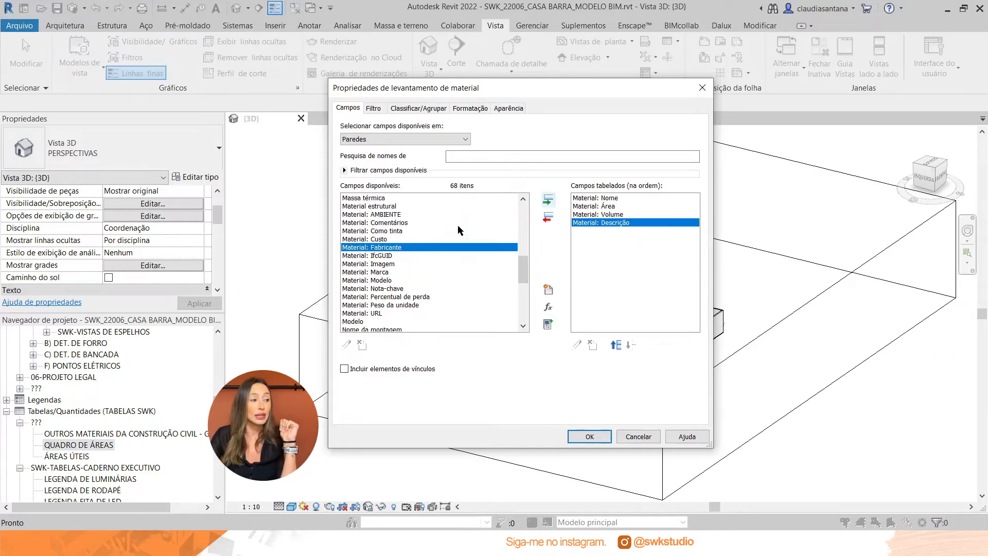
pyautogui.click(387, 223)
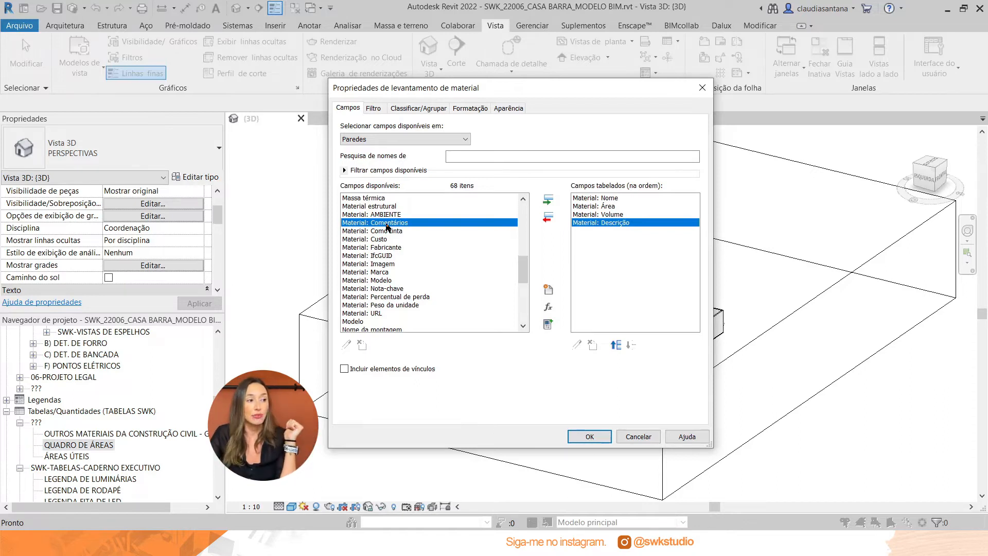
pyautogui.click(549, 201)
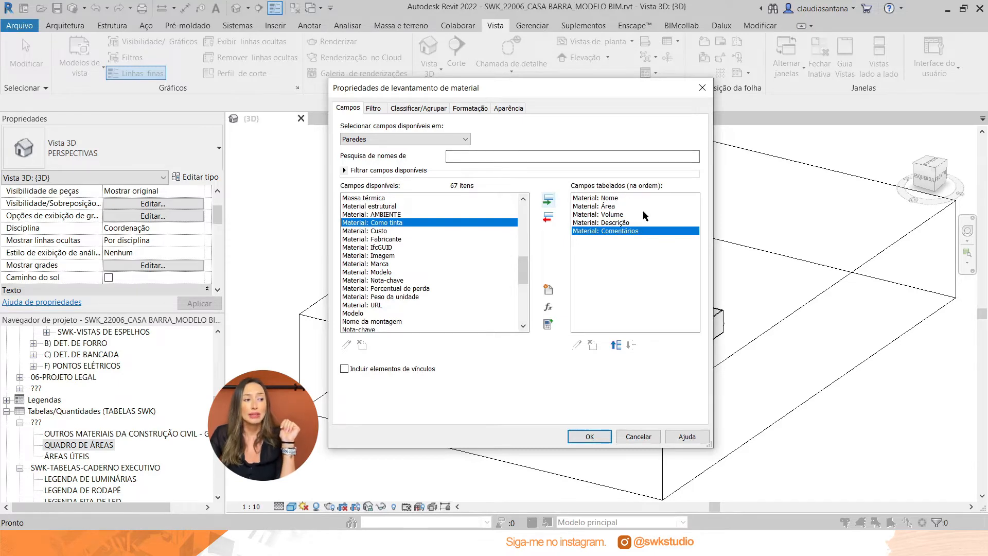
# Move the Material: Descrição field up so it directly follows Material: Nome
pyautogui.click(598, 199)
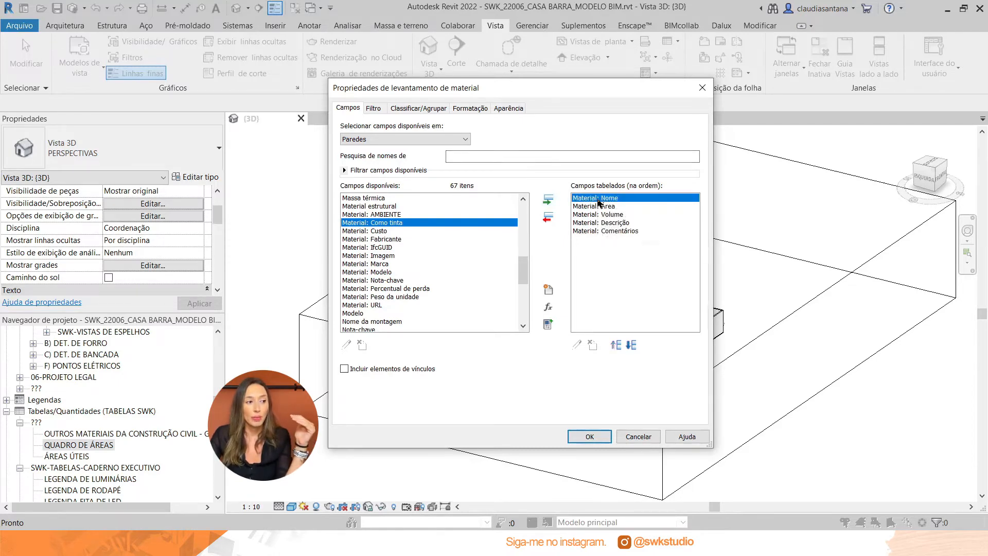
pyautogui.click(607, 223)
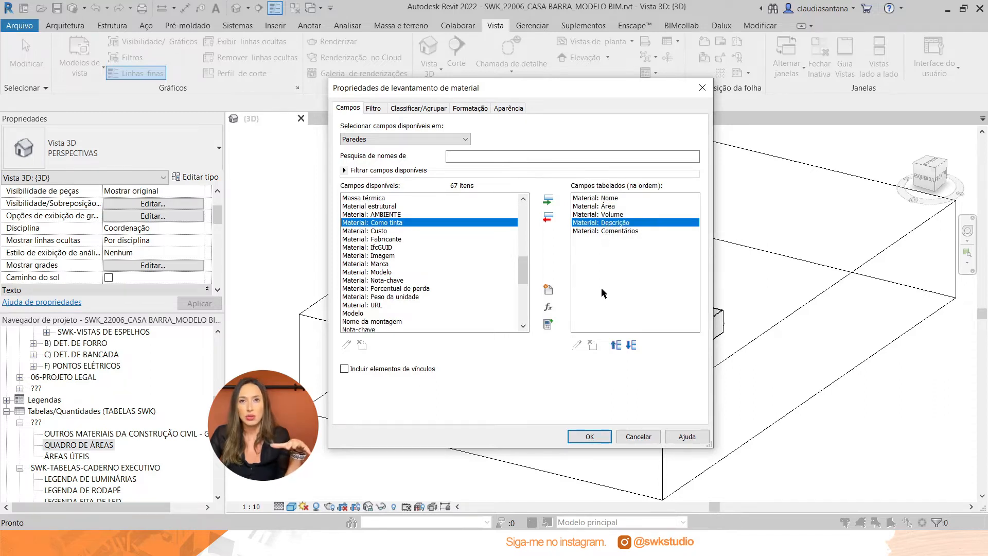
pyautogui.click(619, 347)
pyautogui.click(617, 347)
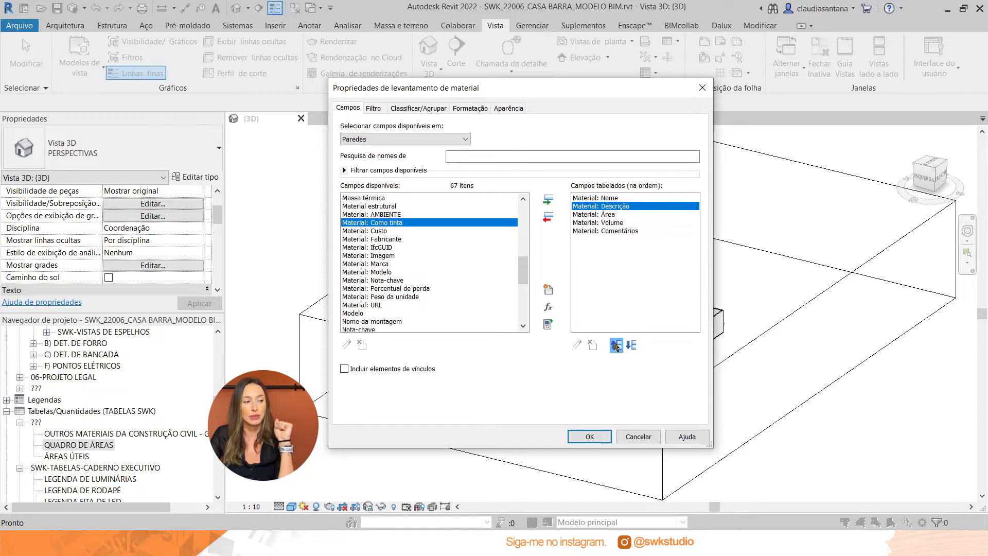
pyautogui.click(606, 231)
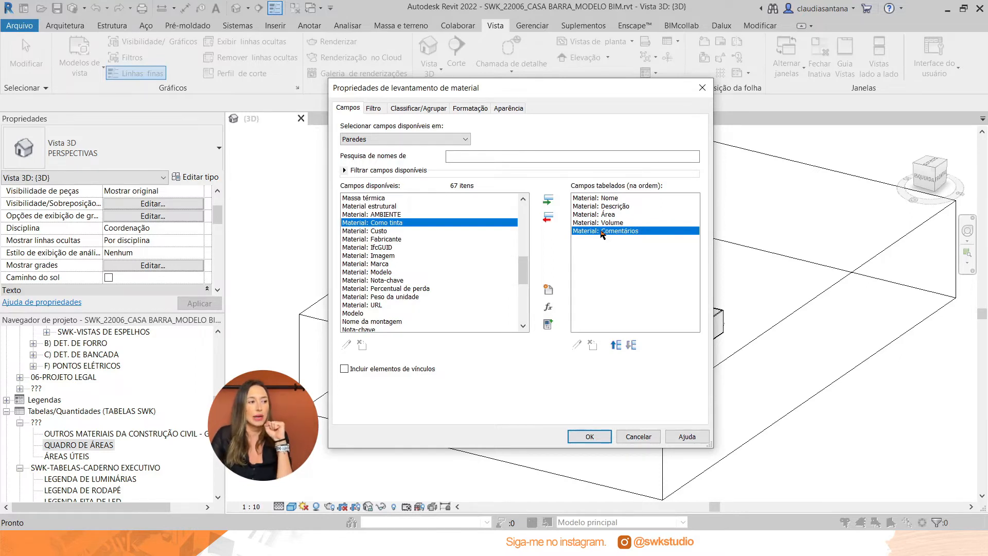
# Sort the takeoff rows by Material: Nome
pyautogui.click(374, 110)
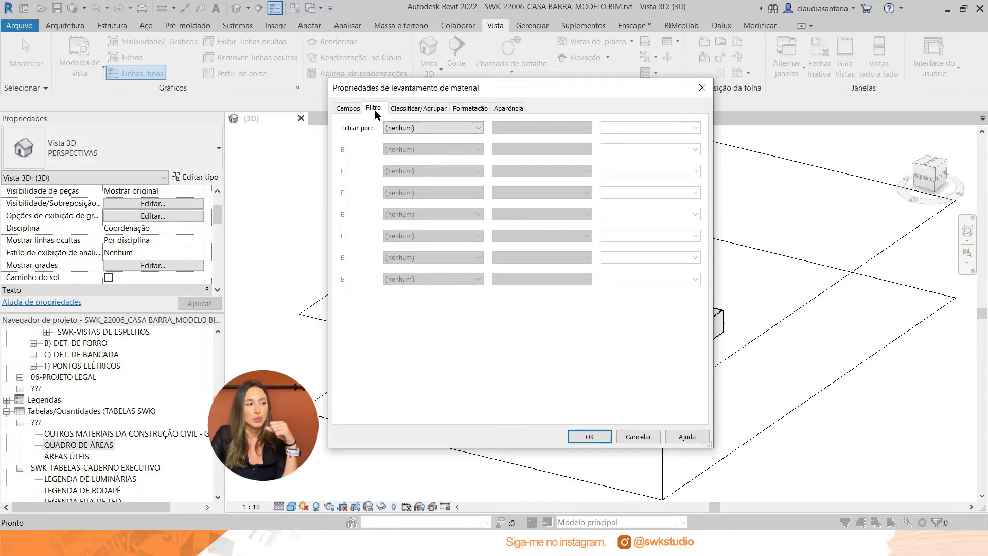
pyautogui.click(410, 109)
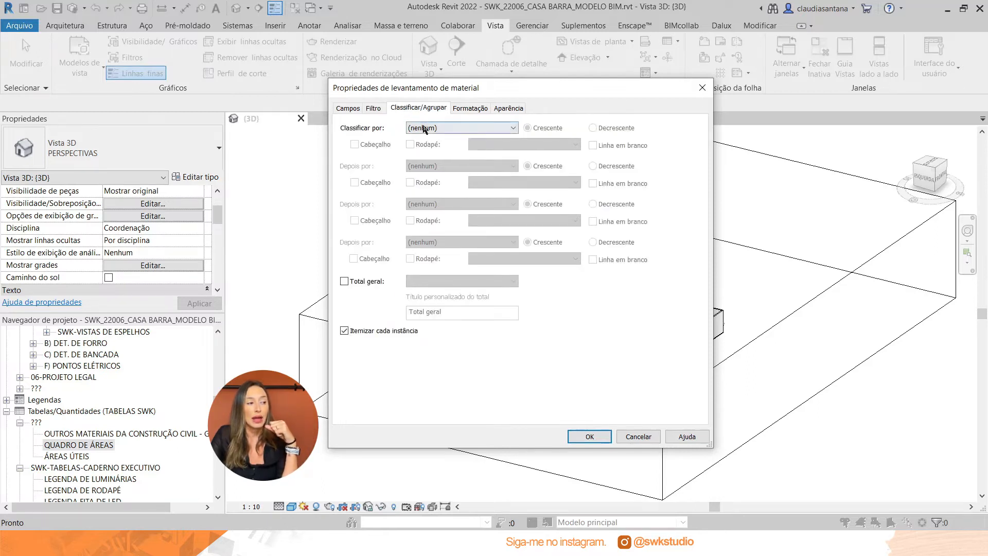
pyautogui.click(424, 129)
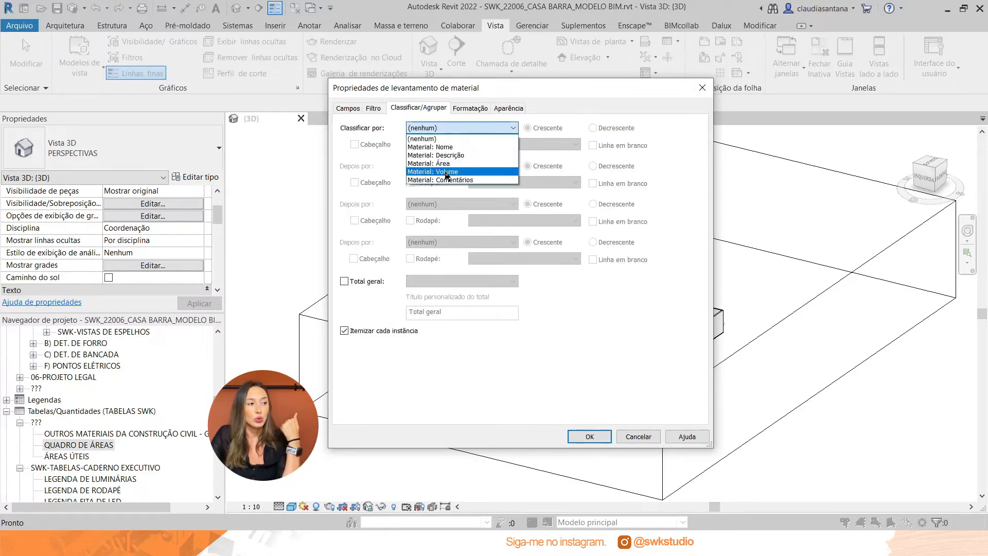
pyautogui.click(445, 147)
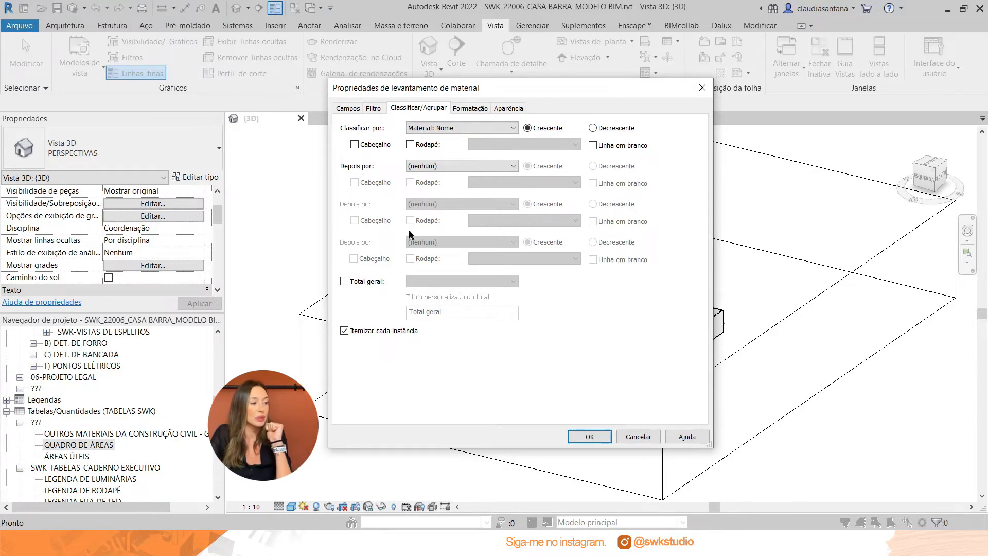
# Enable the grand total with Título e totais, title it "TOTAL:", and turn off itemizing of every instance
pyautogui.click(359, 282)
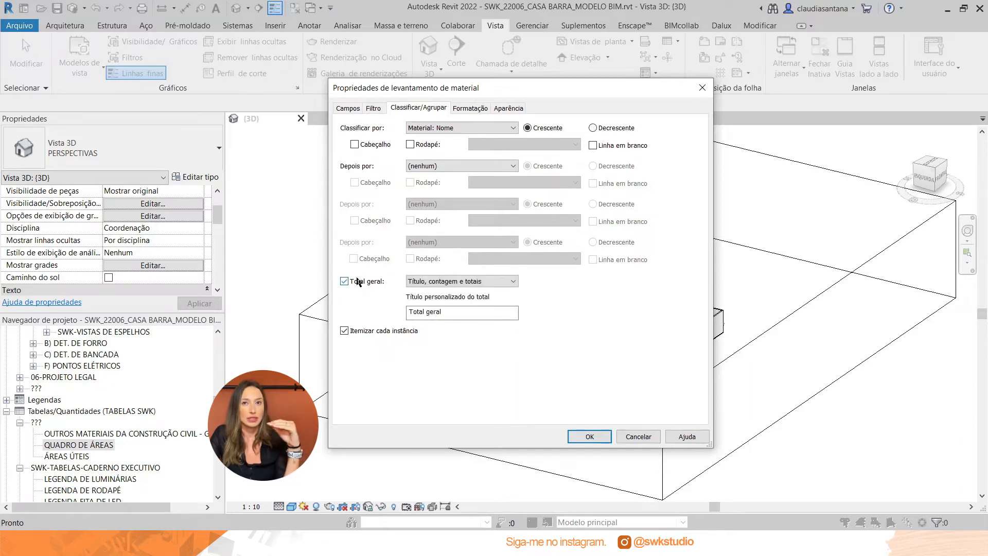
pyautogui.click(433, 282)
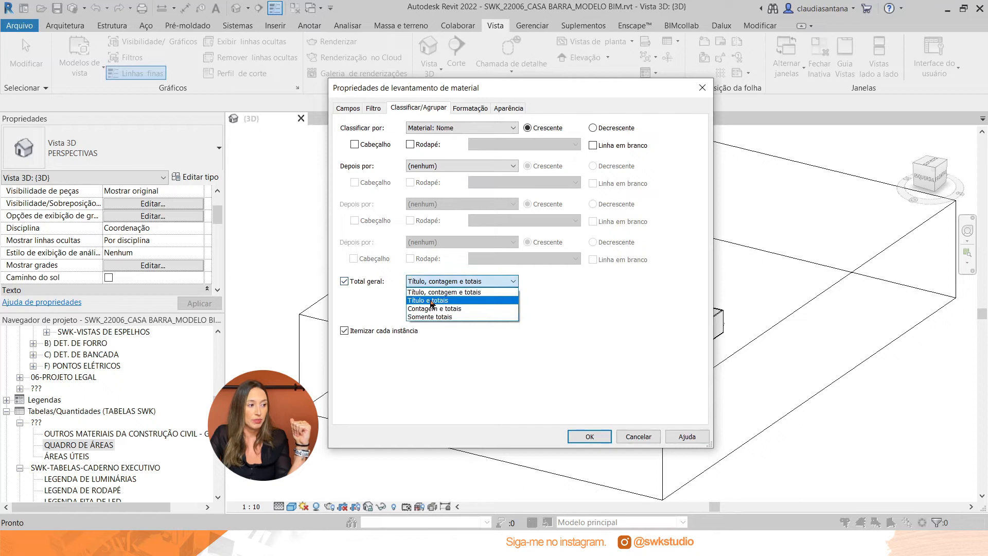
pyautogui.click(431, 300)
pyautogui.moveTo(441, 313); pyautogui.dragTo(382, 317)
pyautogui.write('TOTAL')
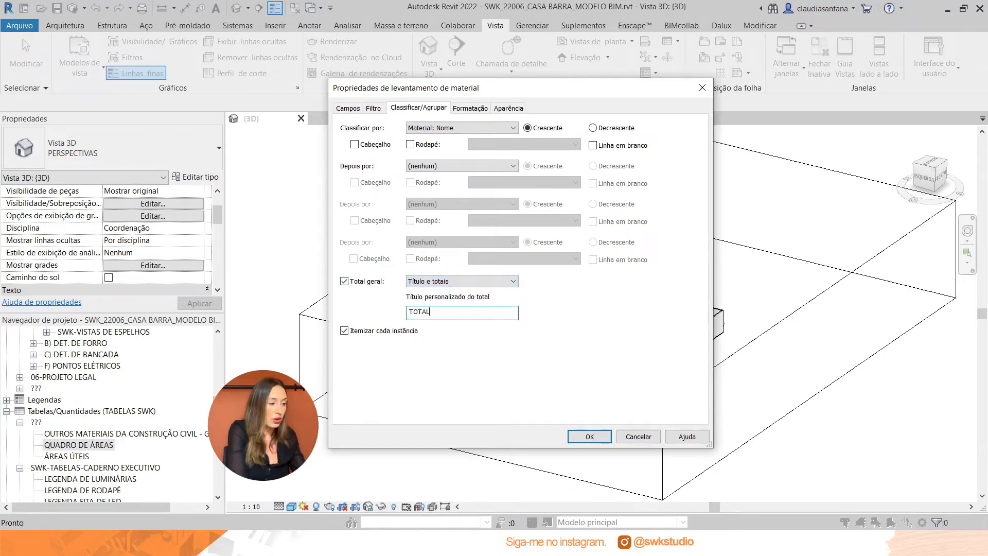
pyautogui.write(':')
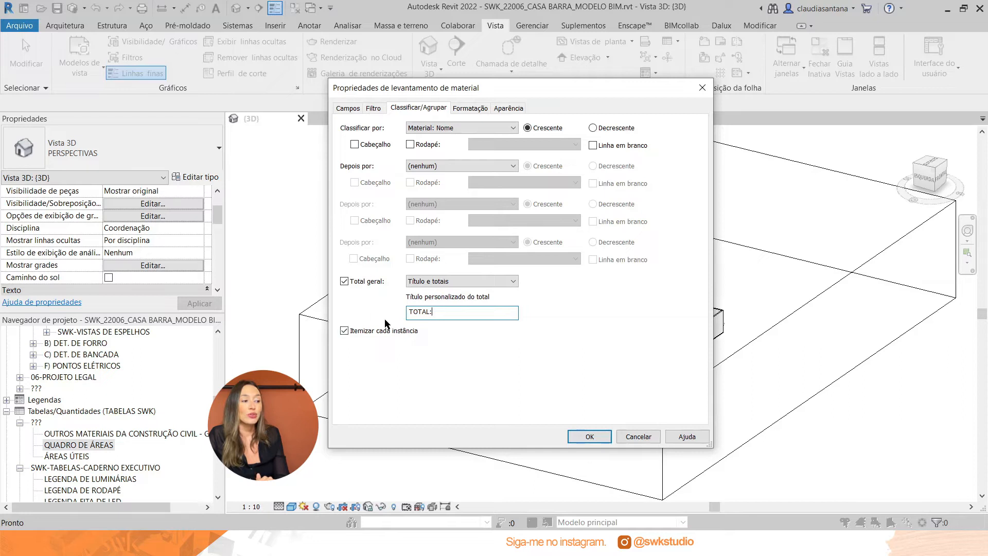
pyautogui.click(343, 331)
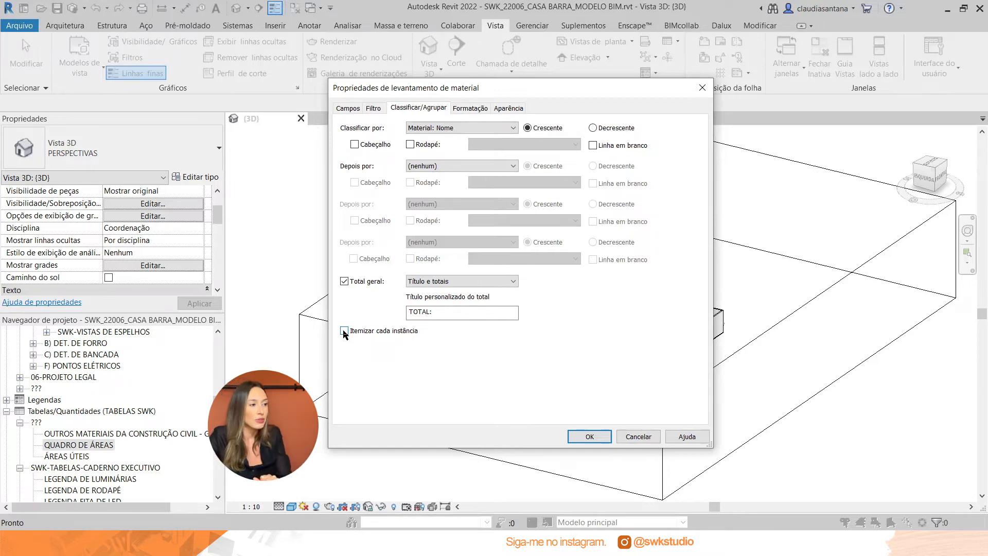
# Set the column heading of Material: Nome to "NOME" and of Material: Descrição to "DESCRIÇÃO"
pyautogui.click(459, 109)
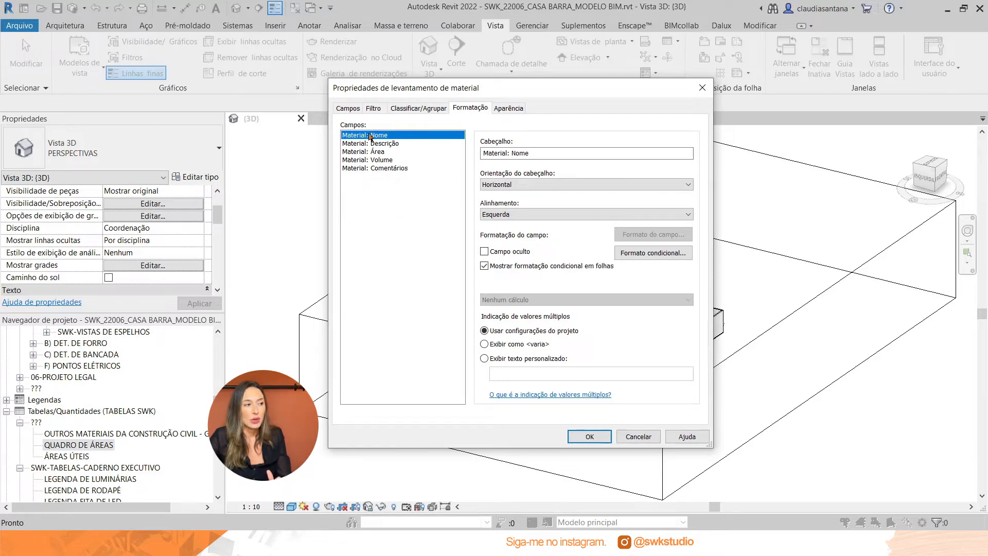
pyautogui.moveTo(539, 153); pyautogui.dragTo(452, 155)
pyautogui.write('NO')
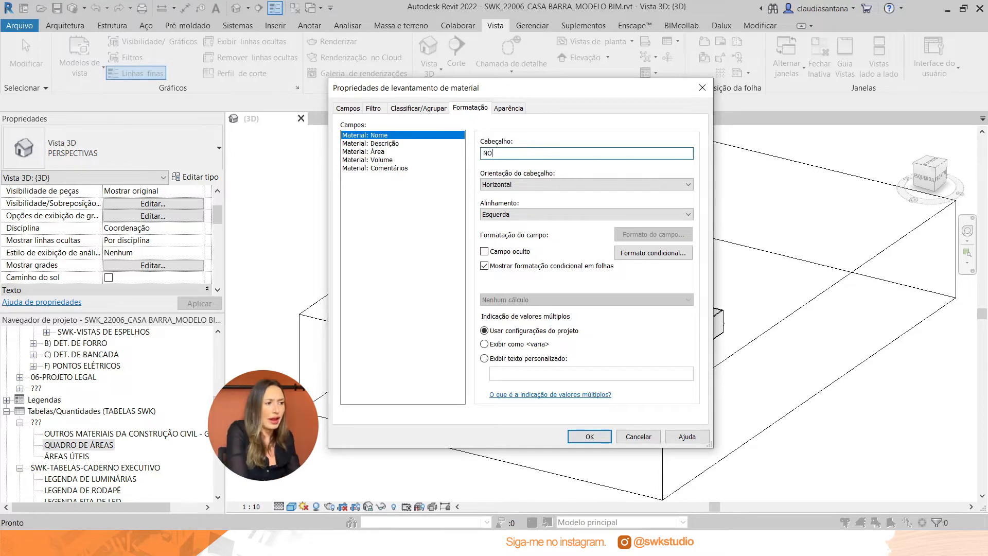
pyautogui.write('ME')
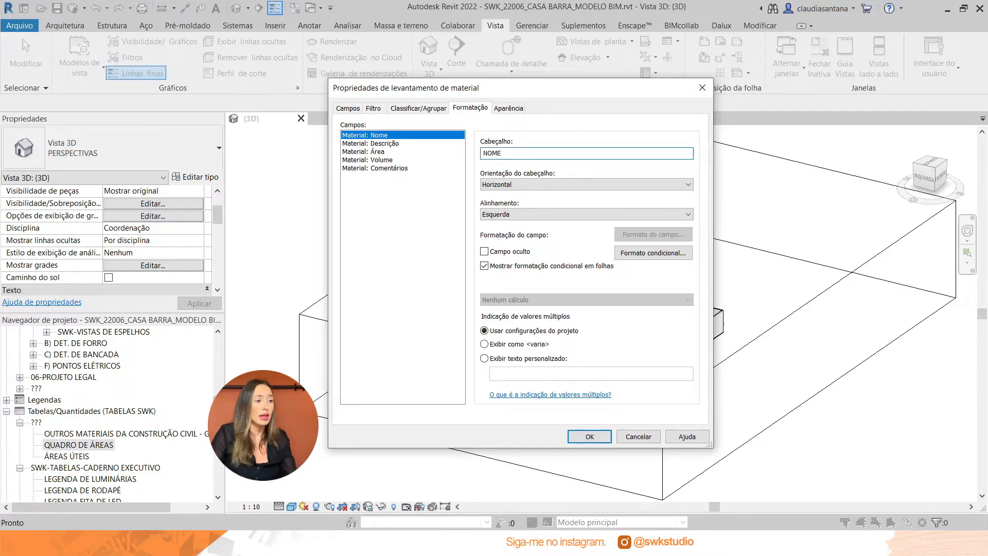
pyautogui.click(362, 144)
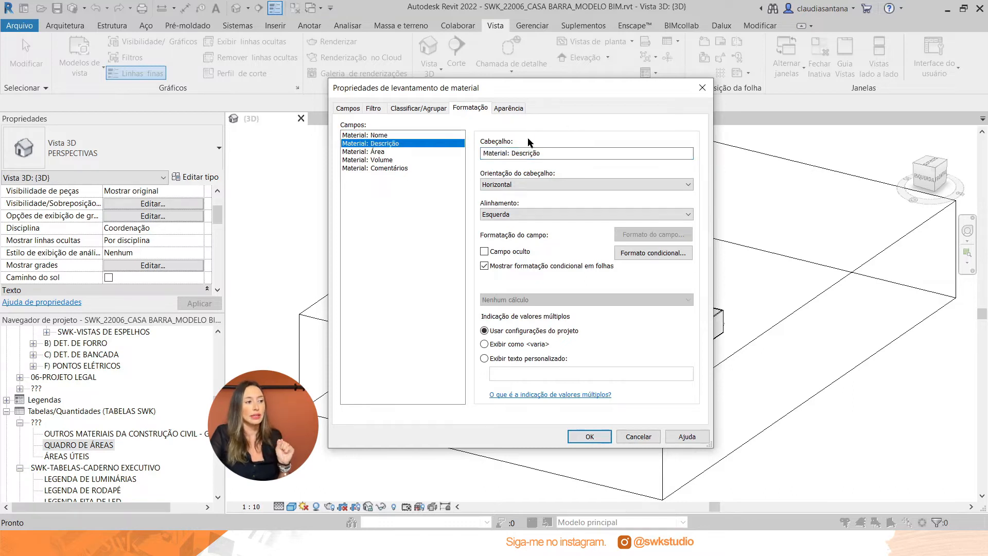
pyautogui.moveTo(569, 152); pyautogui.dragTo(442, 152)
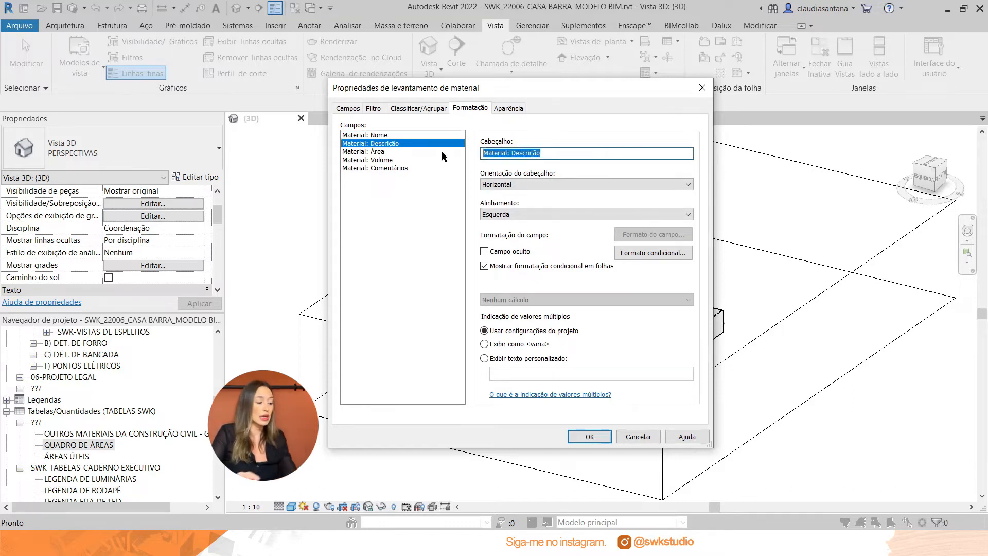
pyautogui.write('DESCRIÇÃO')
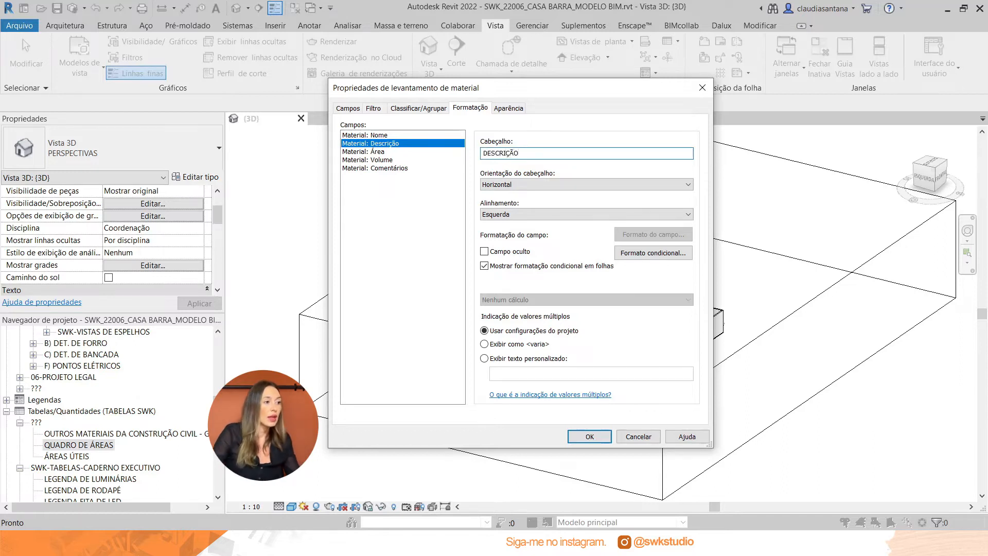
# Set the column heading of Material: Área to "ÁREA" and of Material: Volume to "VOLUME"
pyautogui.click(354, 152)
pyautogui.moveTo(690, 153); pyautogui.dragTo(298, 147)
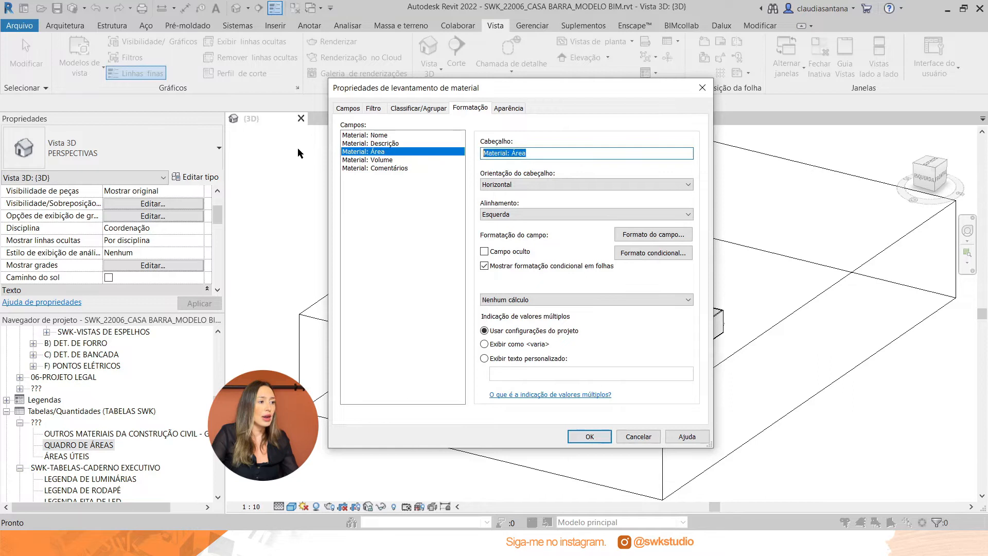
pyautogui.write('ÁREA')
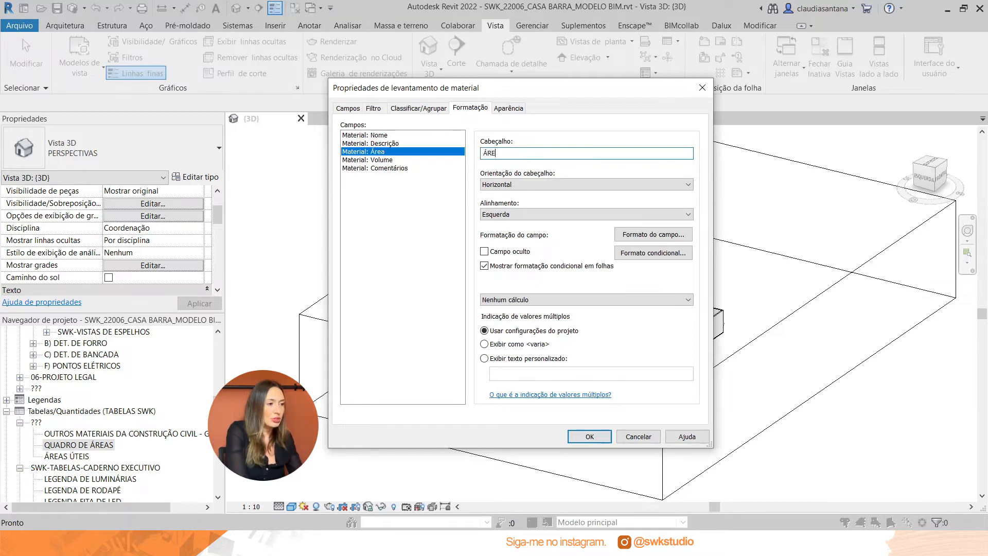
pyautogui.click(369, 161)
pyautogui.write('VOLUME')
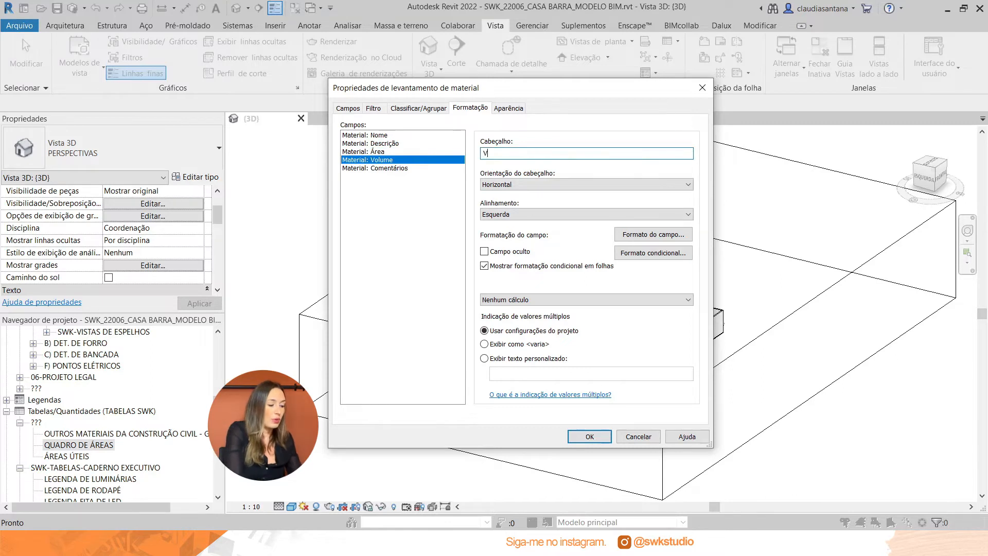
# Set the alignment of the Material: Área and Material: Volume fields together to Centro
pyautogui.click(379, 169)
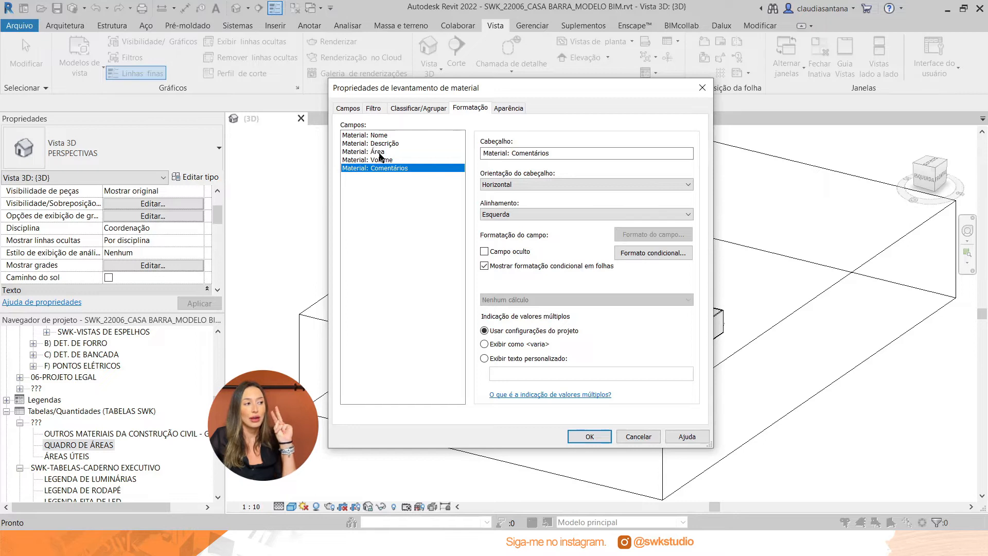
pyautogui.click(379, 152)
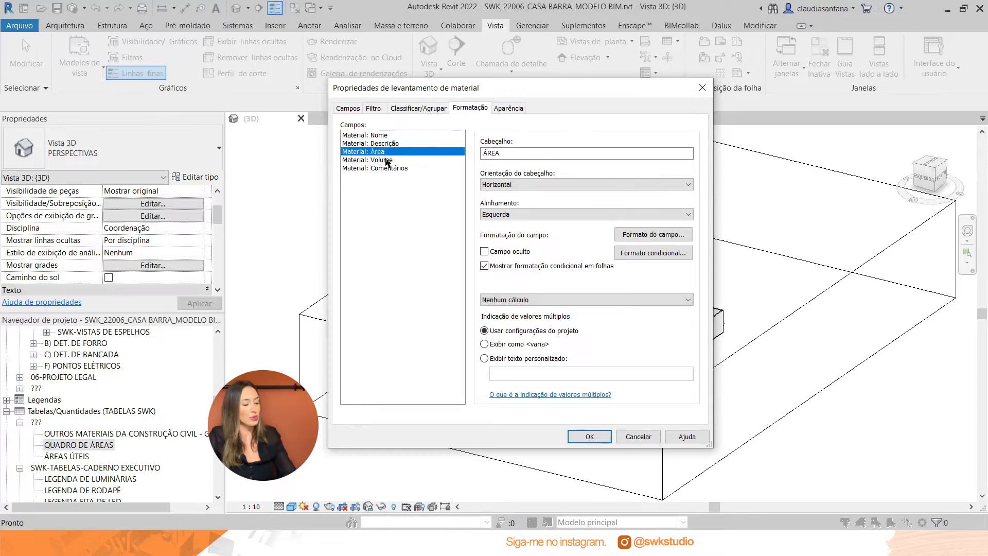
pyautogui.keyDown('shift'); pyautogui.click(387, 160); pyautogui.keyUp('shift')
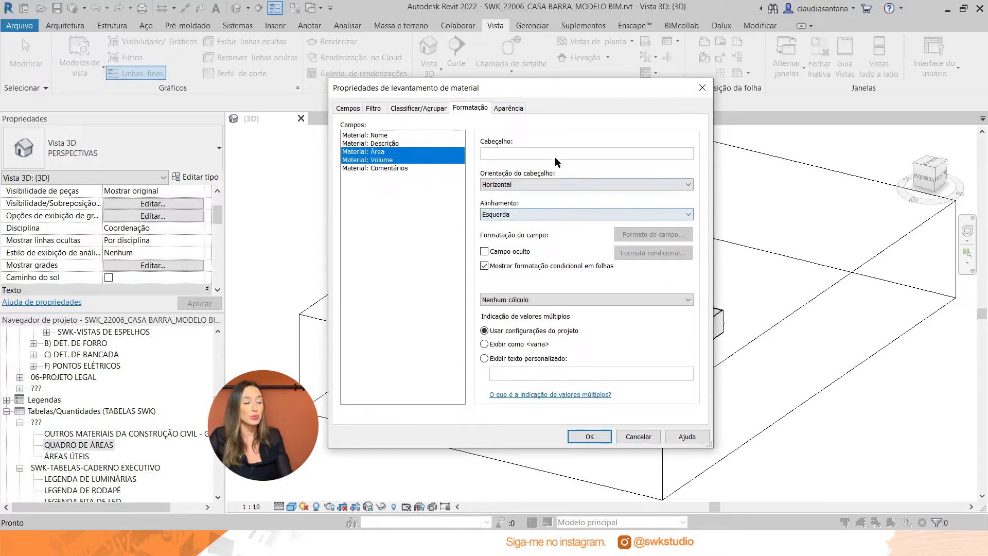
pyautogui.click(489, 214)
pyautogui.click(499, 235)
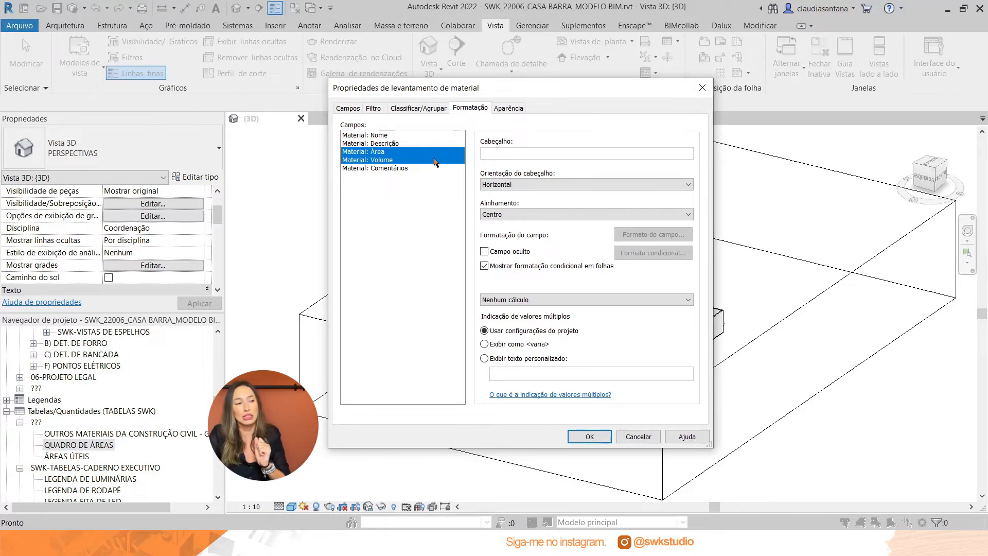
# Set the Material: Área and Material: Volume fields to Calcular os totais and generate the takeoff table
pyautogui.click(574, 300)
pyautogui.click(551, 321)
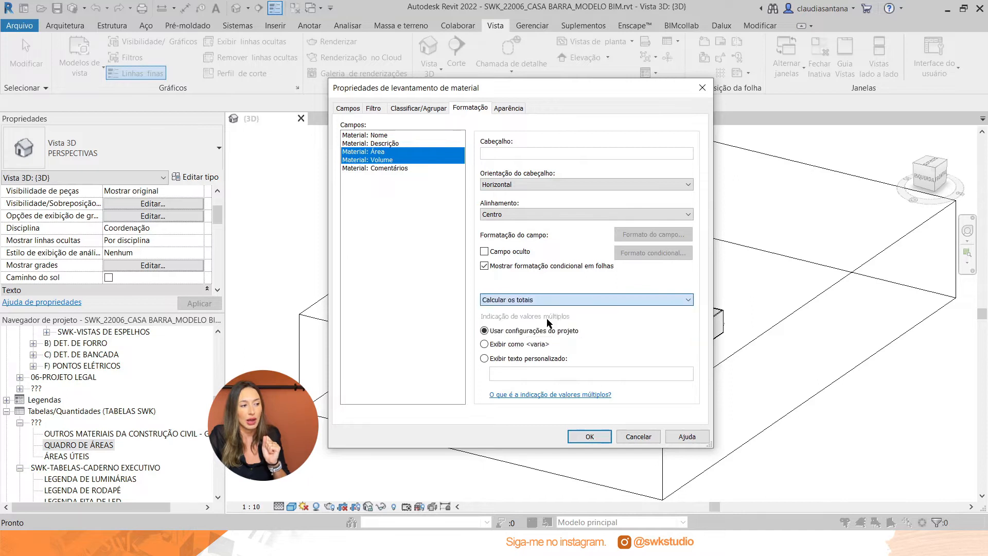
pyautogui.click(383, 160)
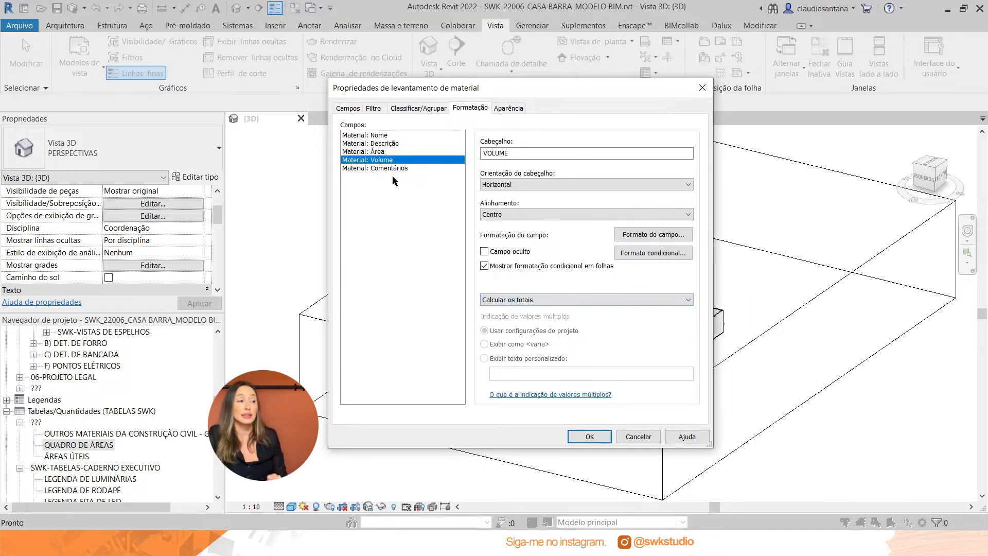
pyautogui.click(377, 152)
pyautogui.click(378, 160)
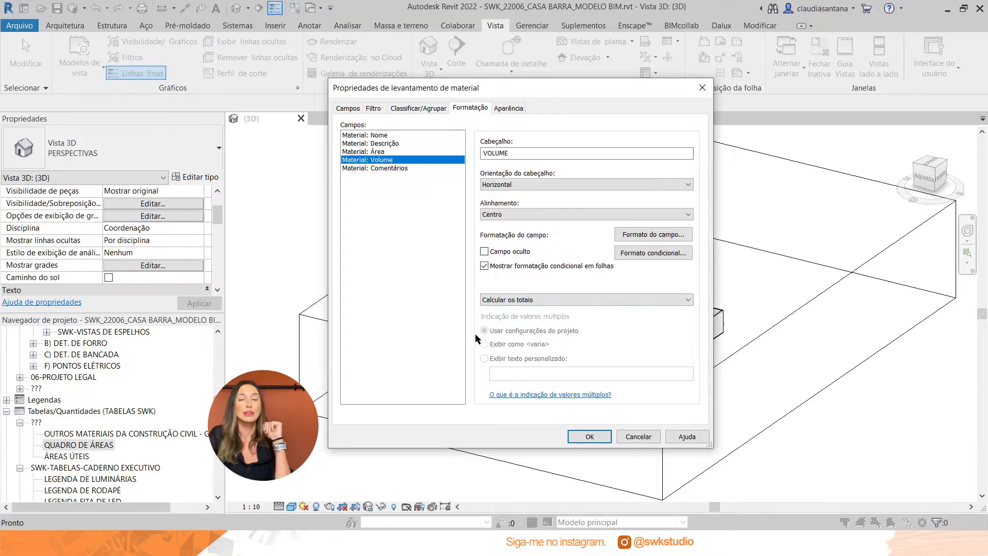
pyautogui.click(497, 111)
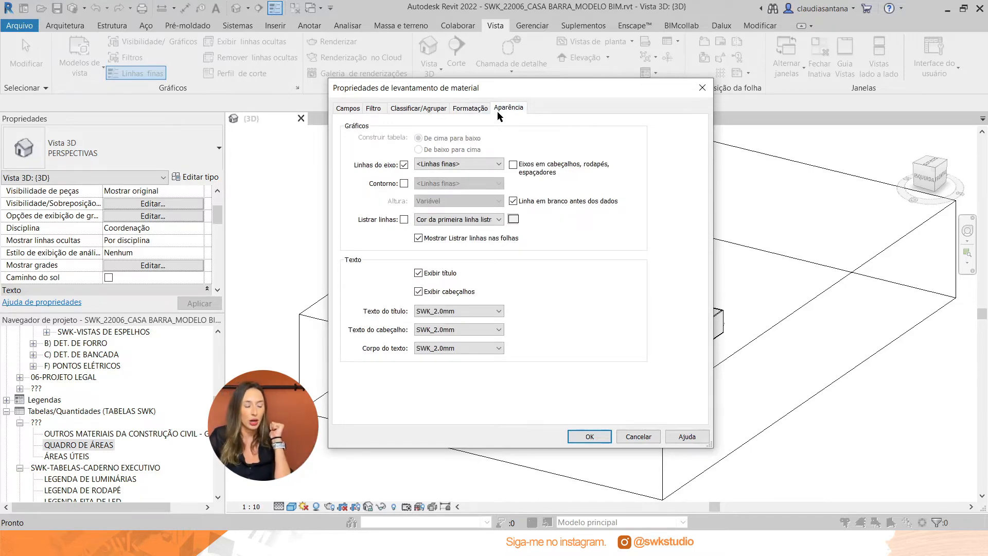
pyautogui.click(591, 438)
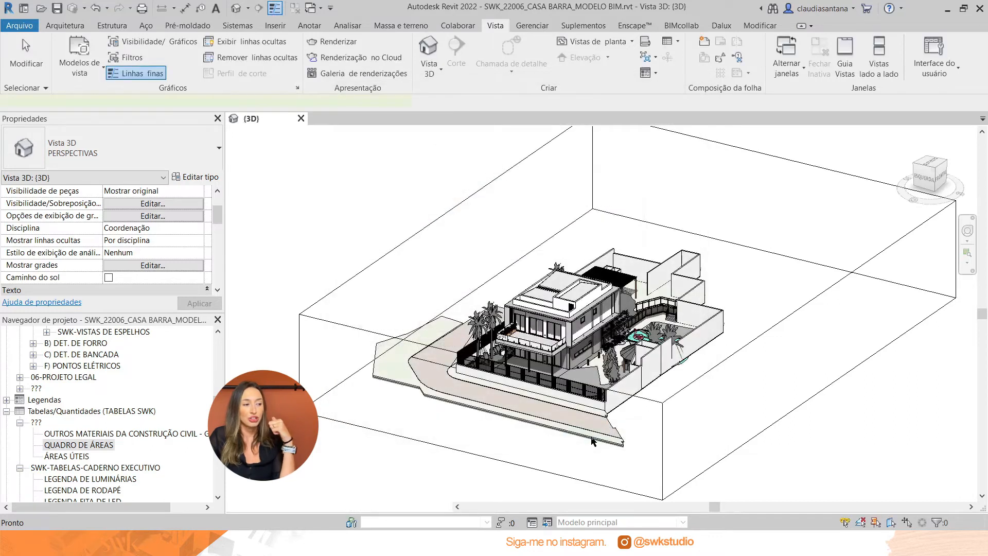
# Widen the DESCRIÇÃO, NOME and Material: Comentários columns of the takeoff table
pyautogui.moveTo(350, 156); pyautogui.dragTo(388, 155)
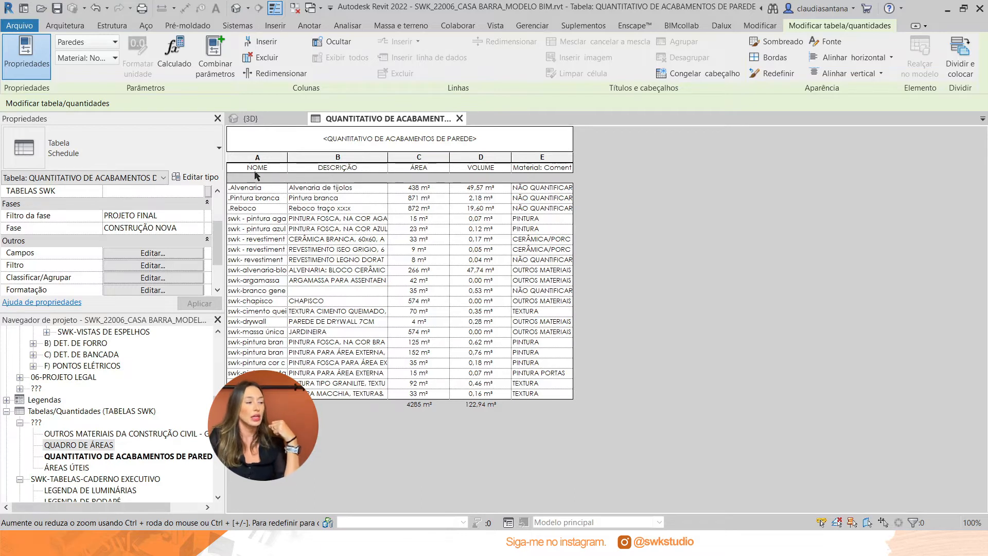
pyautogui.moveTo(287, 155); pyautogui.dragTo(329, 159)
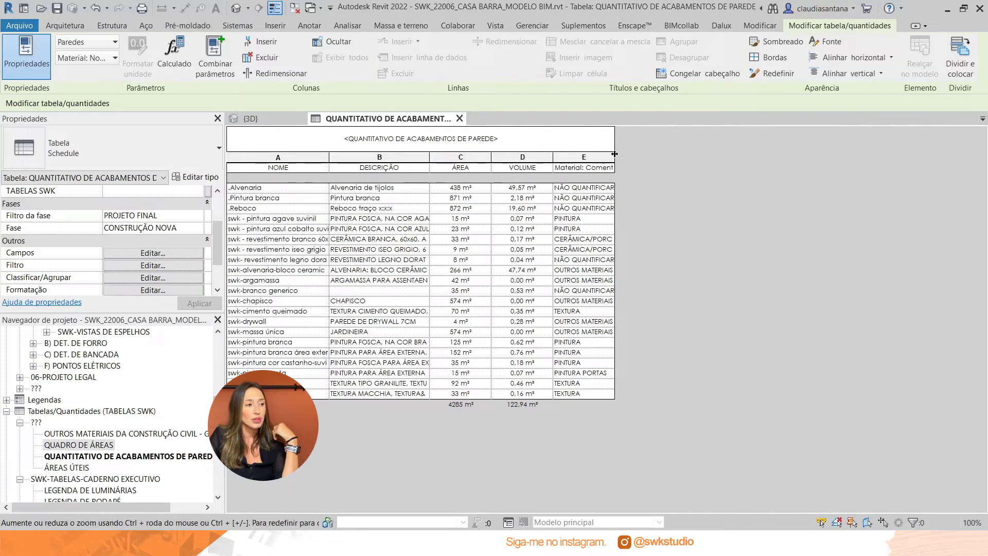
pyautogui.moveTo(615, 156); pyautogui.dragTo(676, 155)
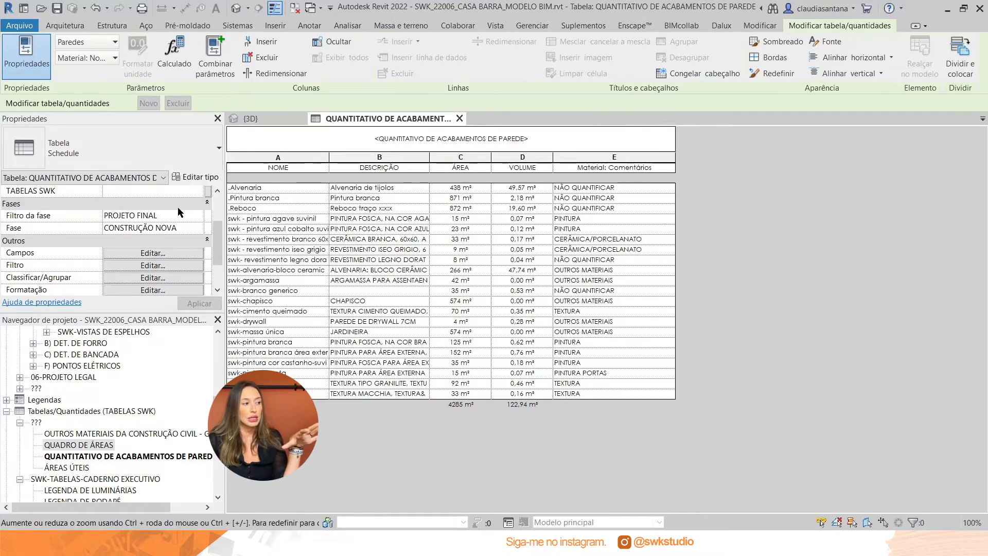
# Add the field Fase criada to the scheduled fields of the wall finishes takeoff
pyautogui.click(139, 254)
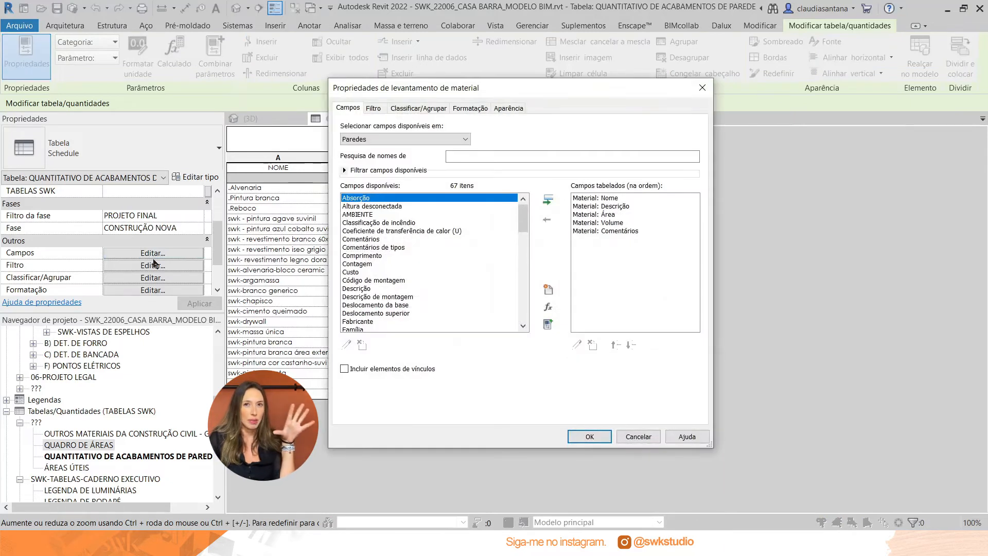
pyautogui.click(357, 248)
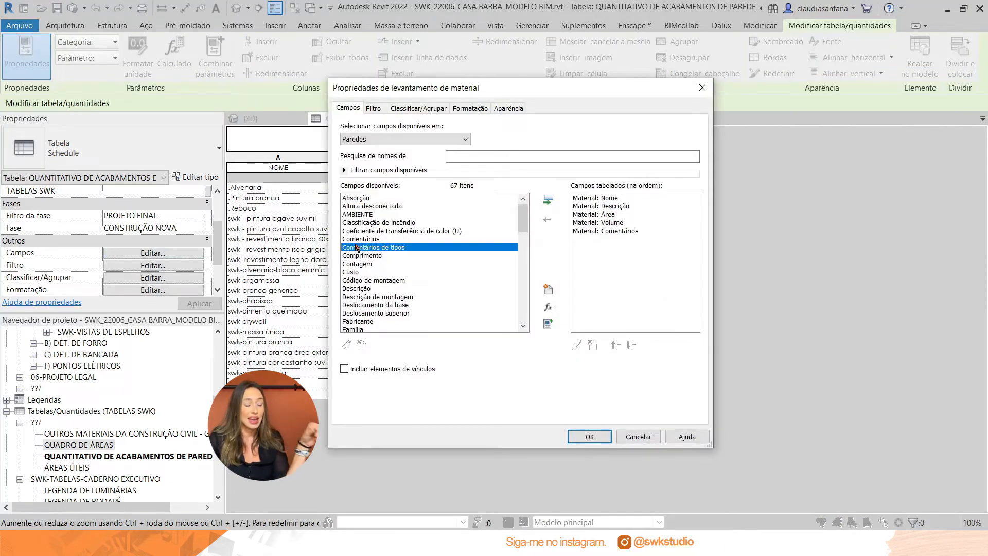
pyautogui.press('f')
pyautogui.scroll(-2, 382, 309)
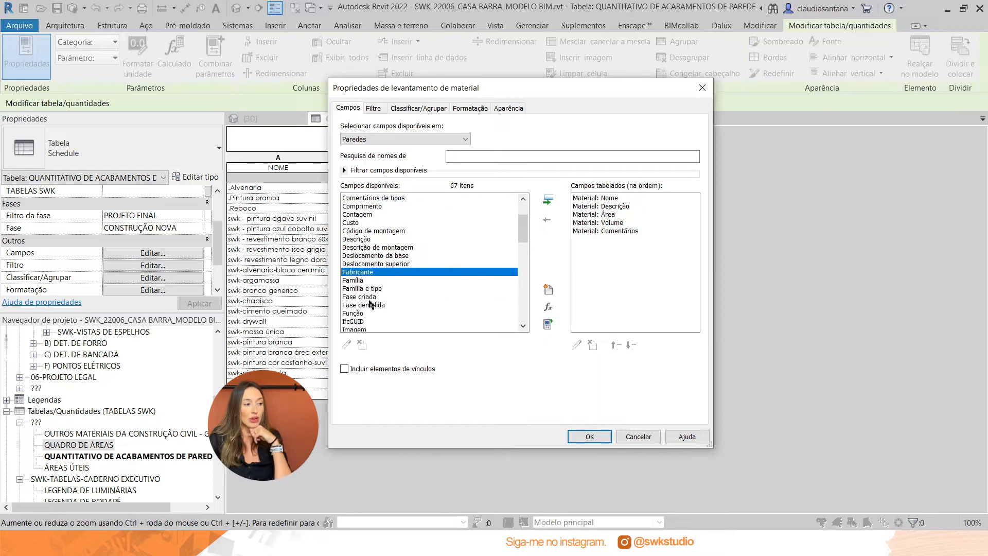
pyautogui.click(374, 297)
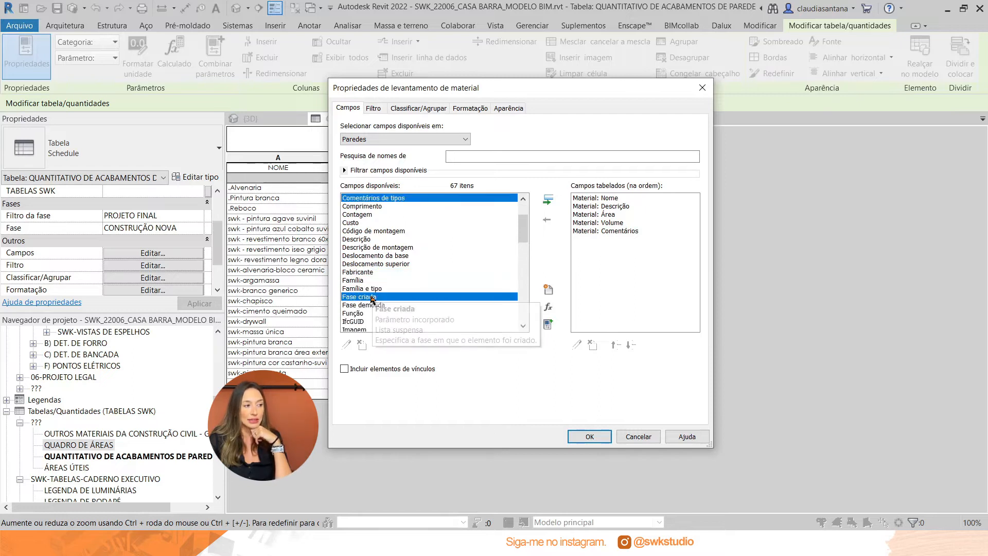
pyautogui.click(549, 199)
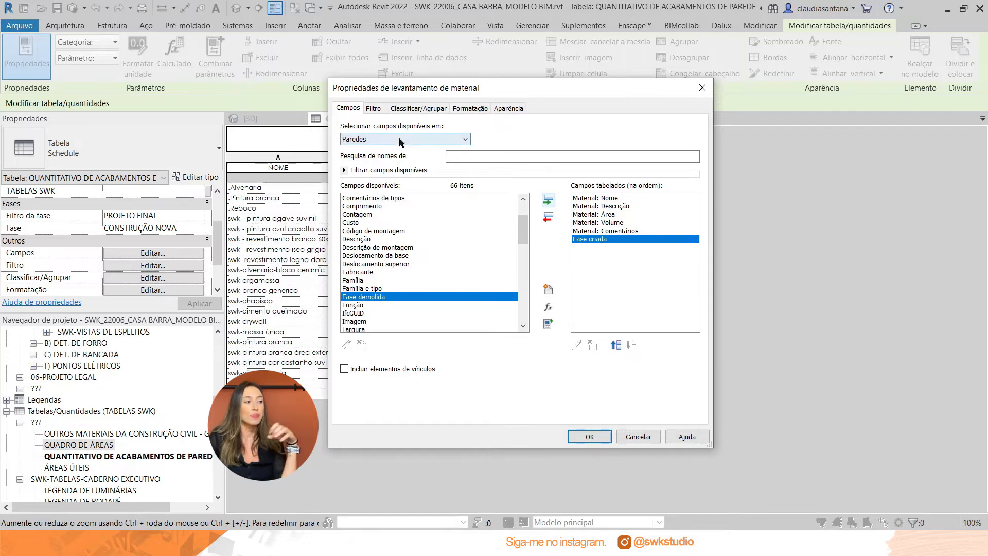
# Filter the takeoff by Fase criada igual CONSTRUÇÃO NOVA and apply it to the table
pyautogui.click(381, 111)
pyautogui.click(412, 128)
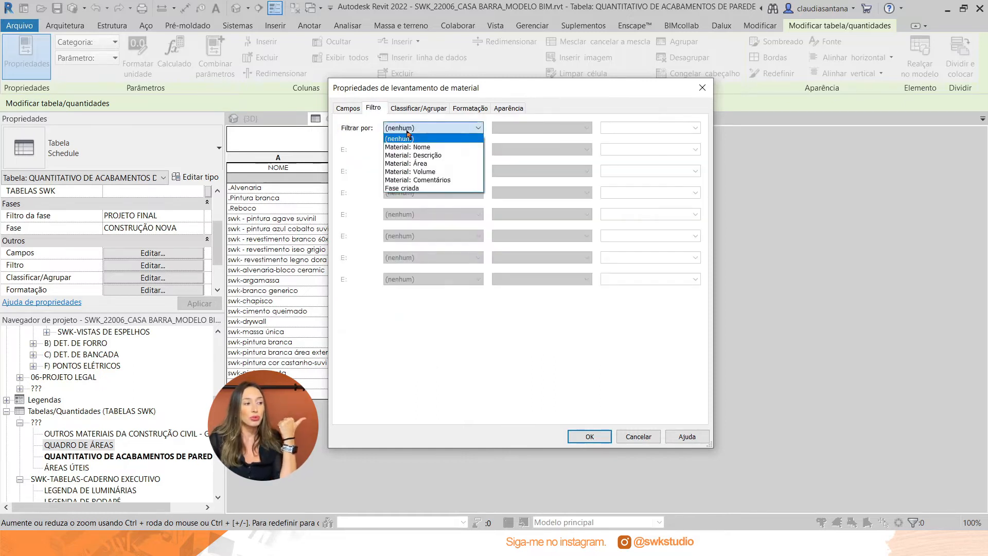
pyautogui.click(417, 189)
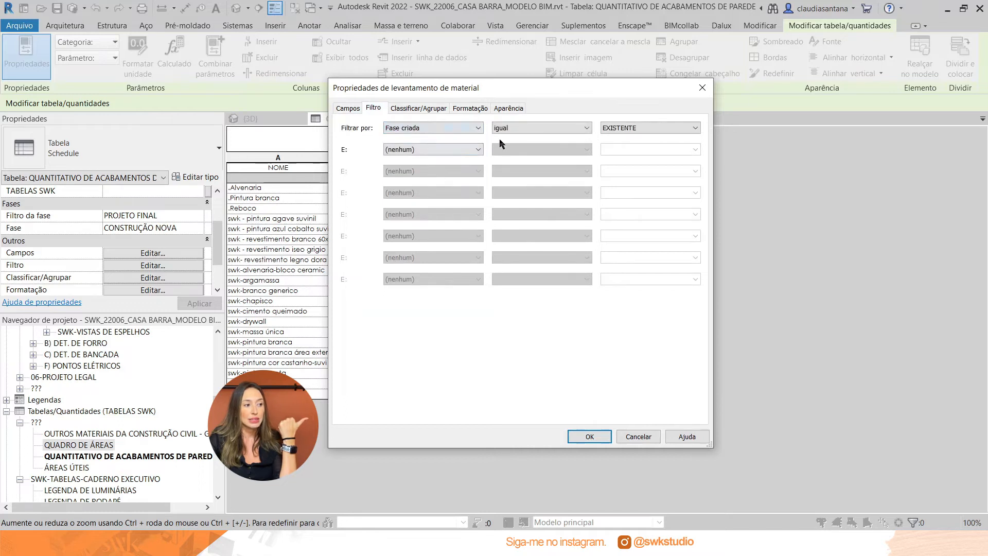
pyautogui.click(658, 128)
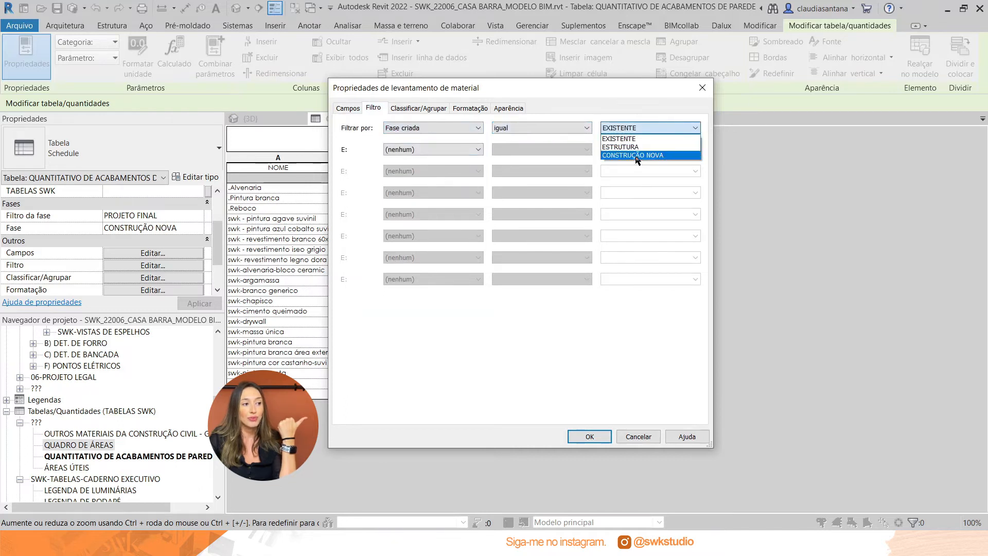
pyautogui.click(639, 156)
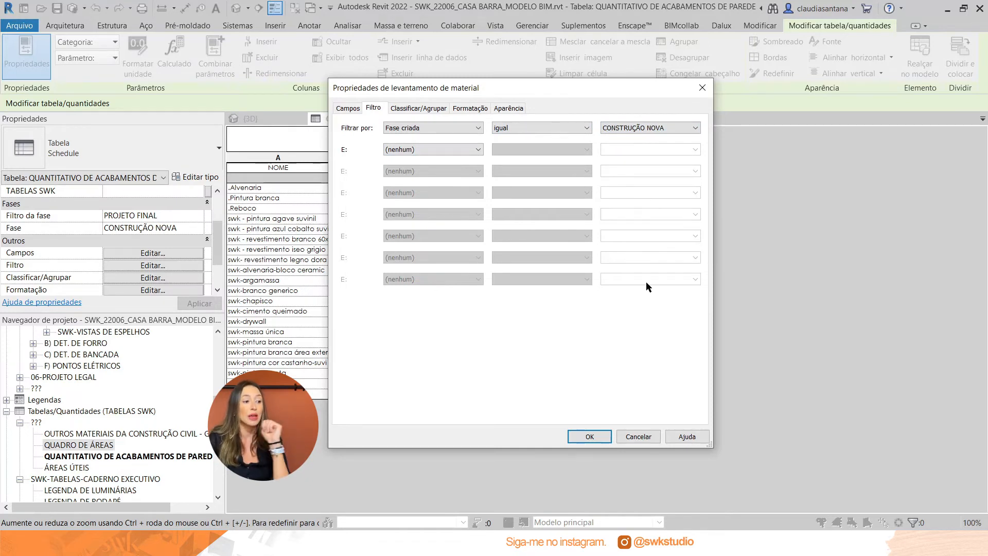
pyautogui.click(590, 438)
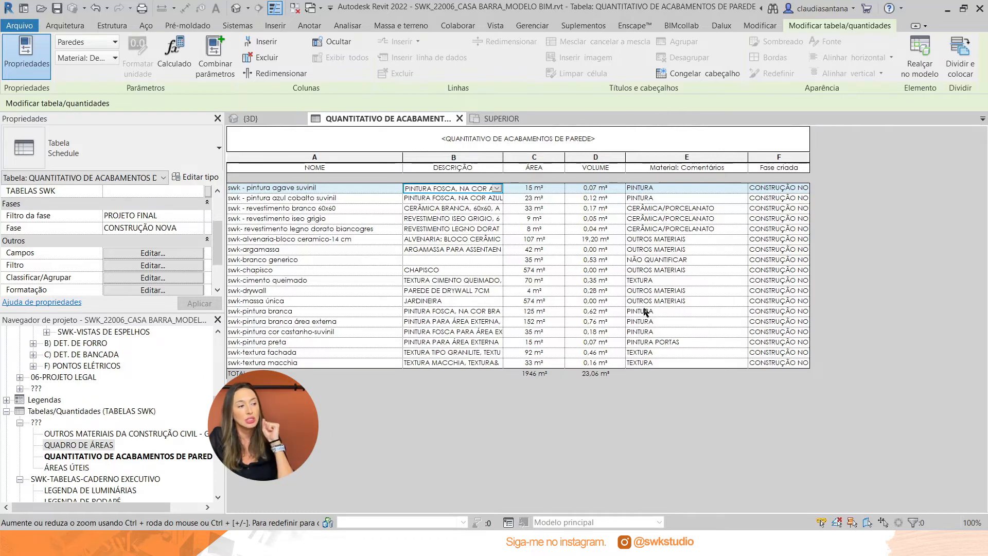
# Add a second filter, Material: Comentários não igual NÃO QUANTIFICAR, and apply it to the wall finishes takeoff
pyautogui.click(689, 261)
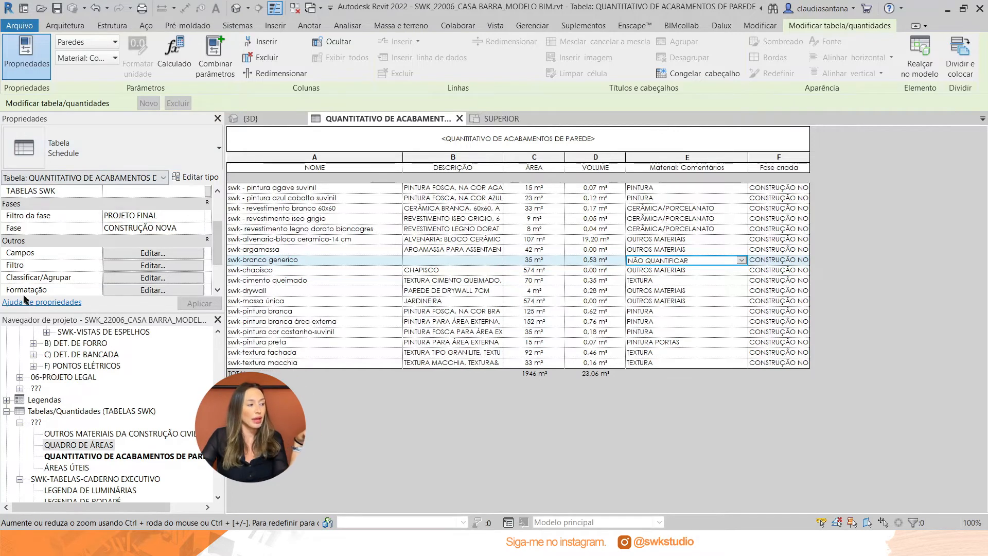
pyautogui.click(171, 268)
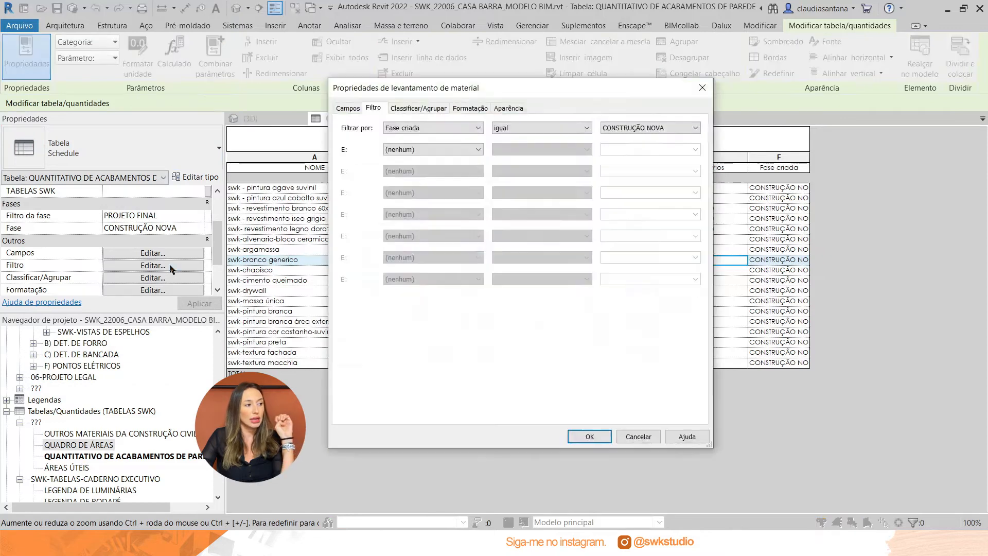
pyautogui.click(415, 150)
pyautogui.click(428, 202)
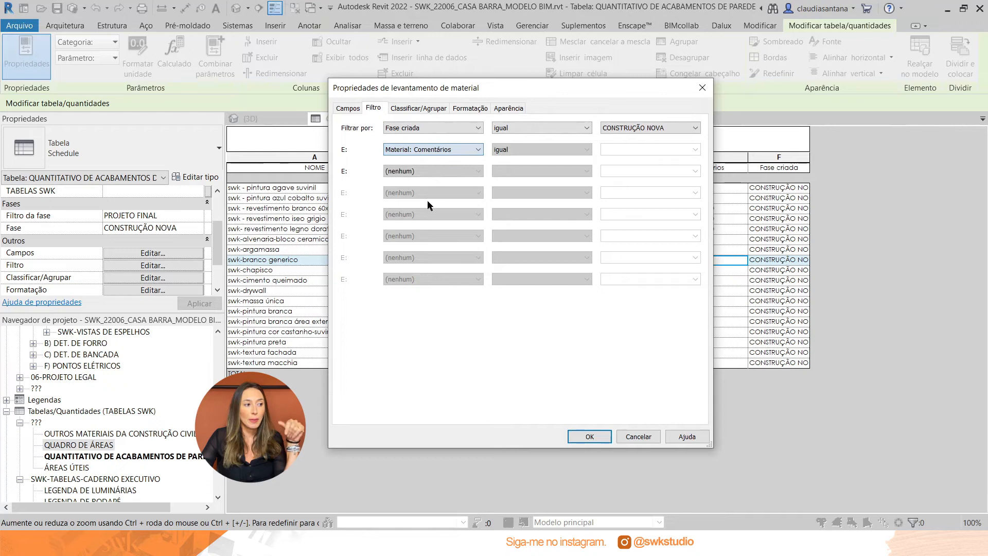
pyautogui.click(585, 149)
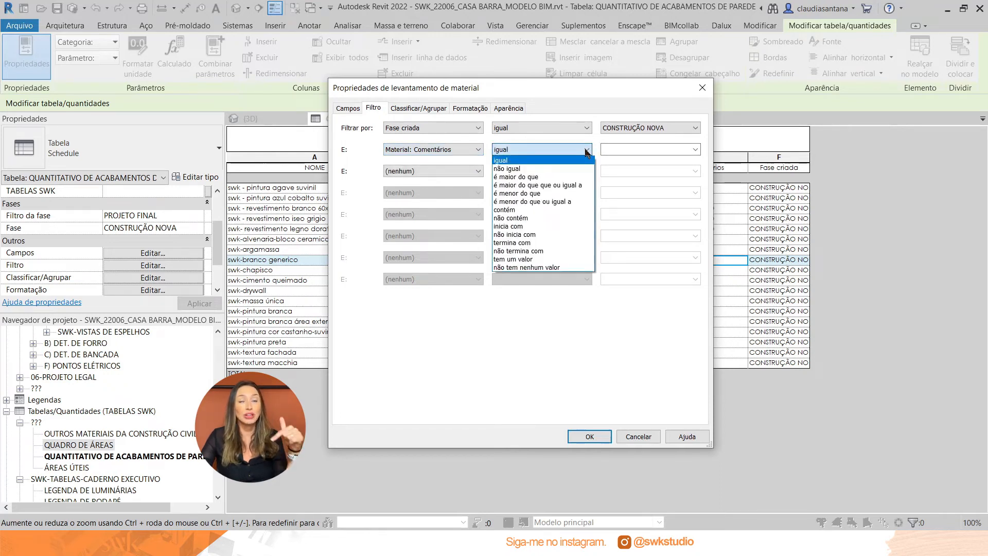
pyautogui.click(537, 170)
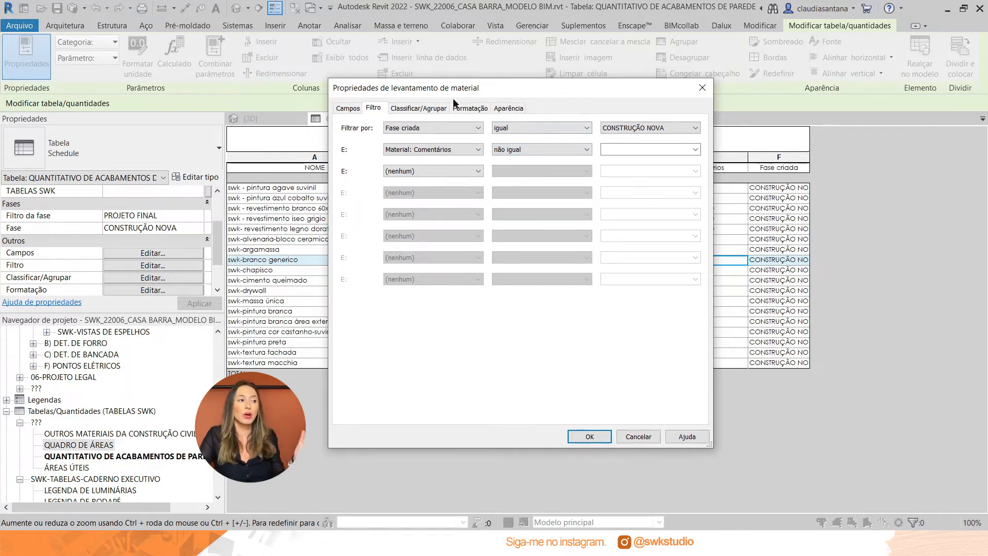
pyautogui.moveTo(421, 90); pyautogui.dragTo(313, 96)
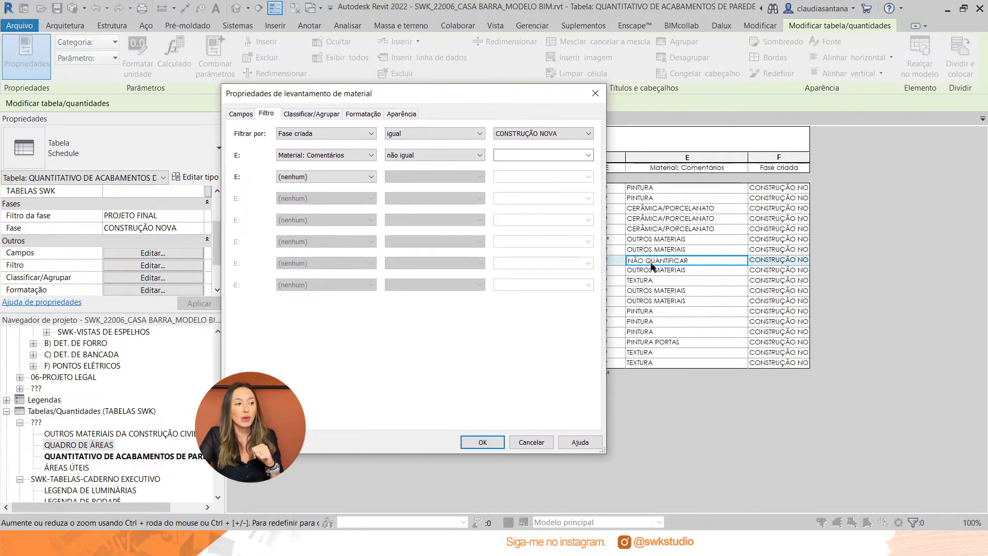
pyautogui.click(588, 155)
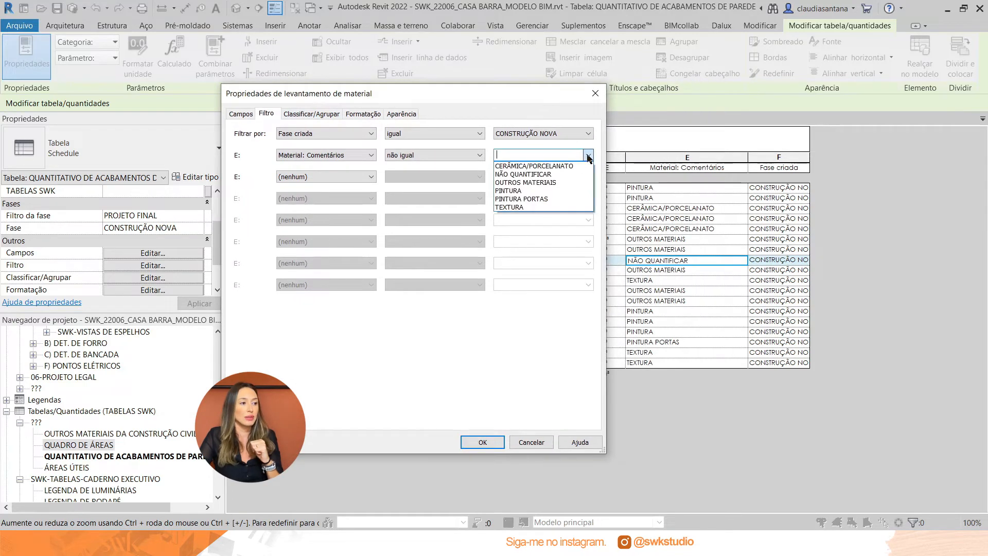
pyautogui.click(561, 174)
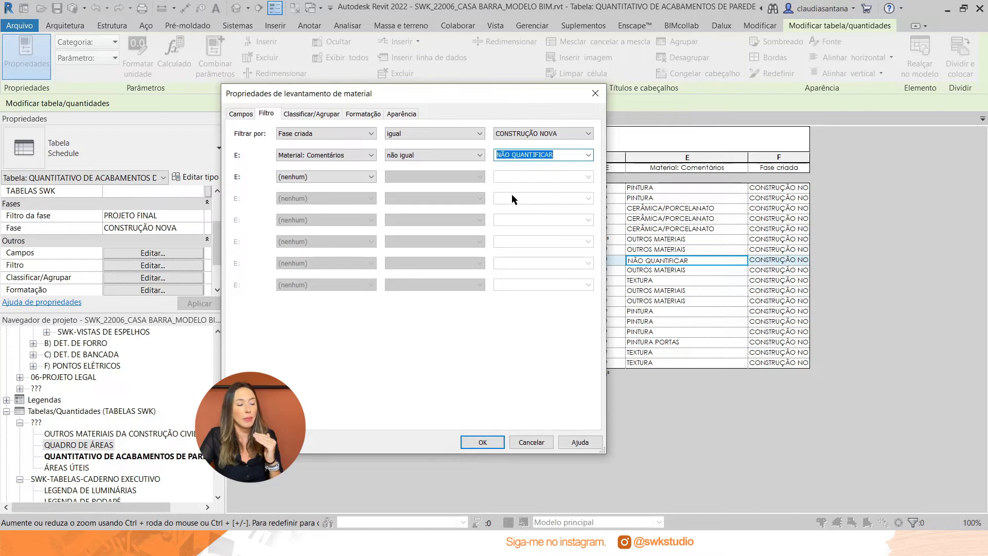
pyautogui.click(483, 442)
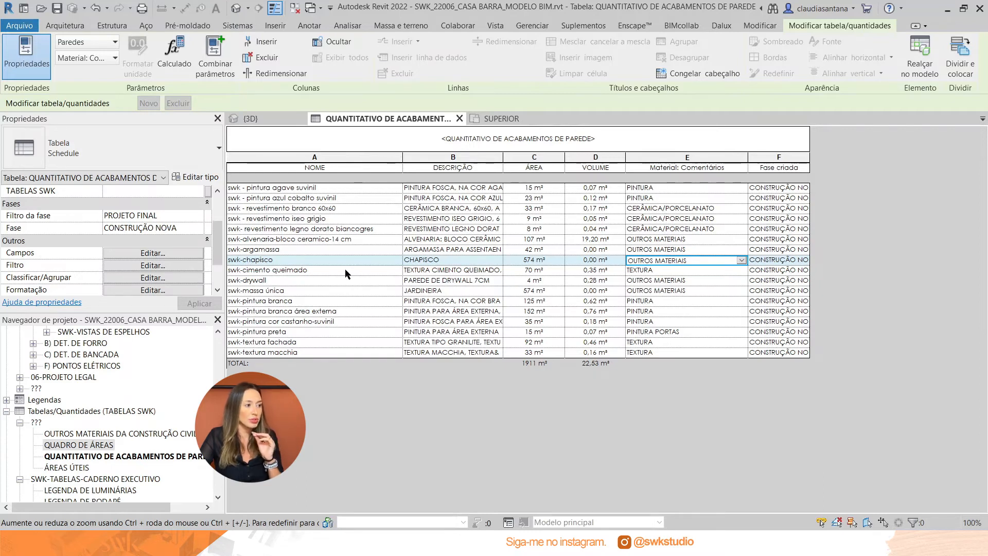
# Add a third filter, Material: Comentários não igual OUTROS MATERIAIS, and apply it to the takeoff
pyautogui.click(175, 253)
pyautogui.click(268, 114)
pyautogui.click(314, 177)
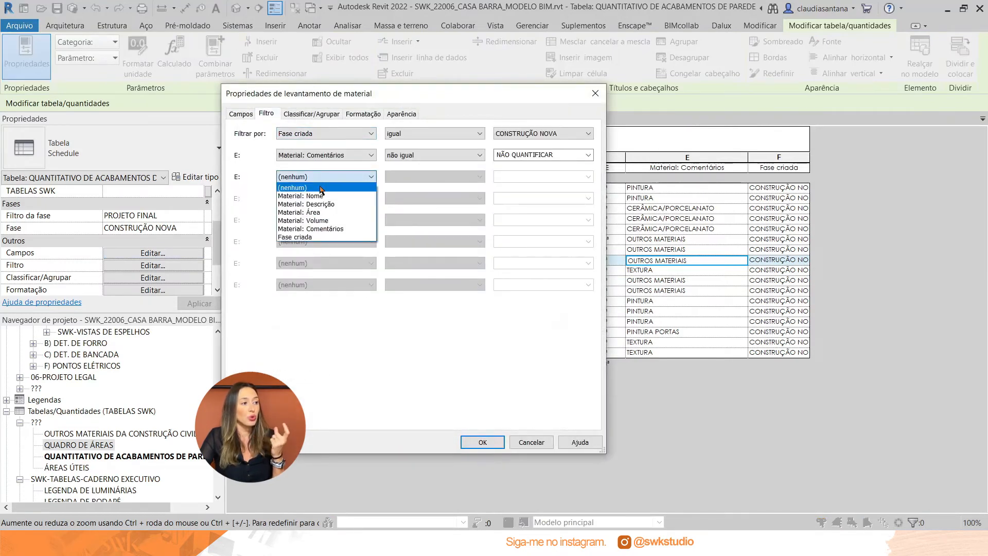
pyautogui.click(333, 229)
pyautogui.click(405, 179)
pyautogui.click(401, 196)
pyautogui.click(589, 176)
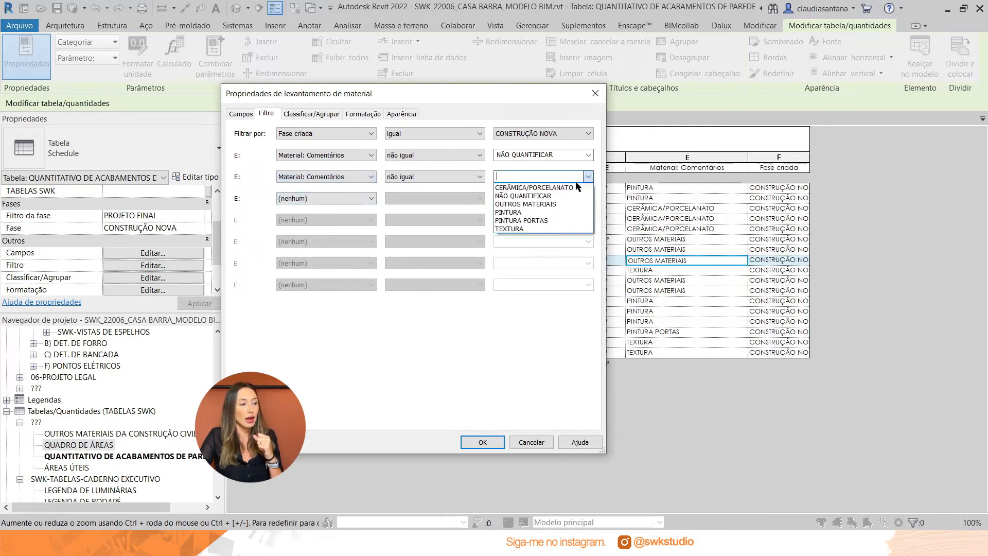
pyautogui.click(551, 197)
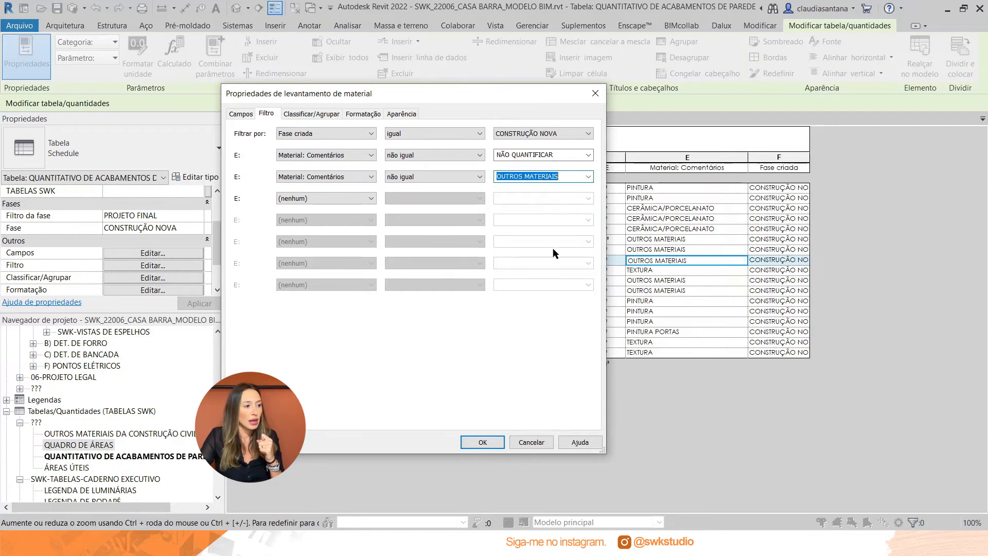
pyautogui.click(491, 445)
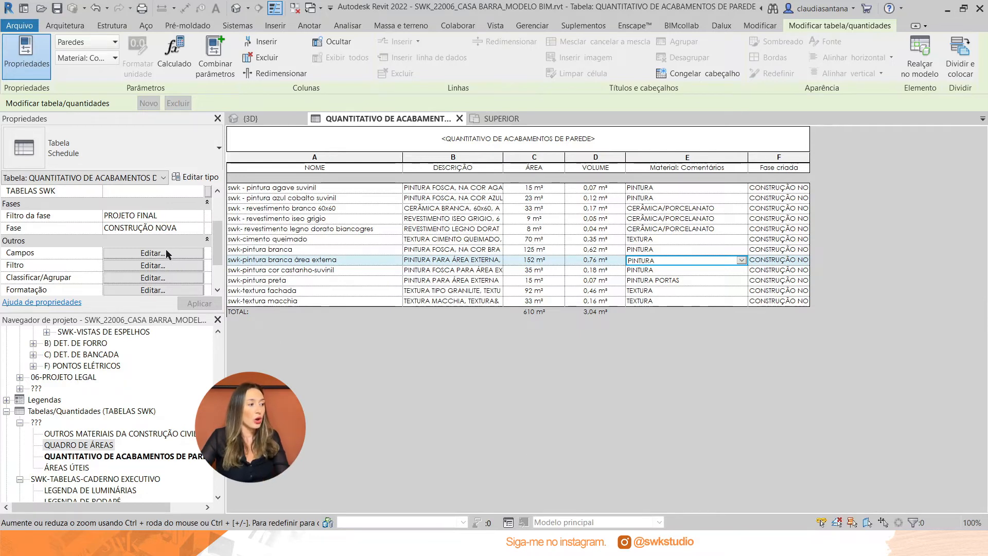
# Widen the DESCRIÇÃO column and review the material description of swk - pintura agave suvinil
pyautogui.click(156, 279)
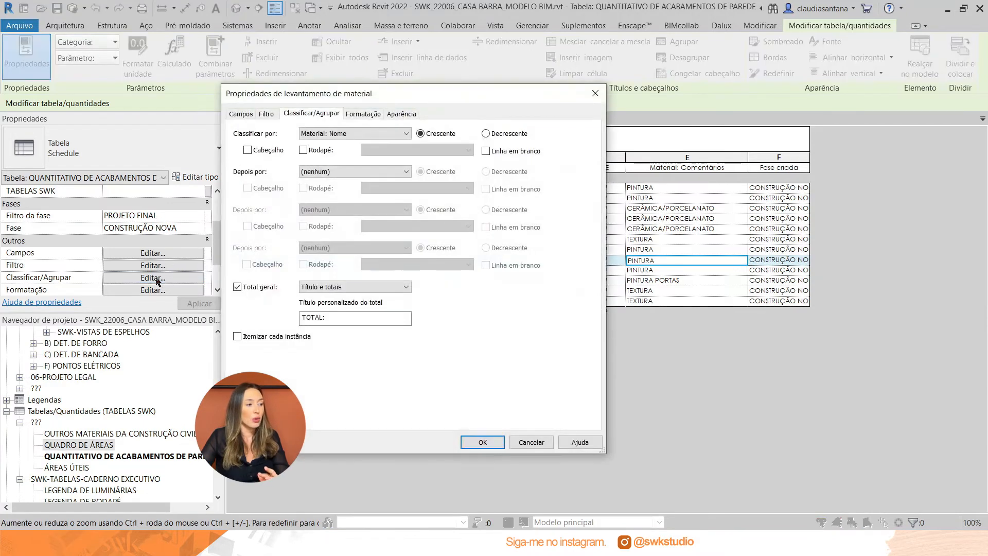
pyautogui.press('Return')
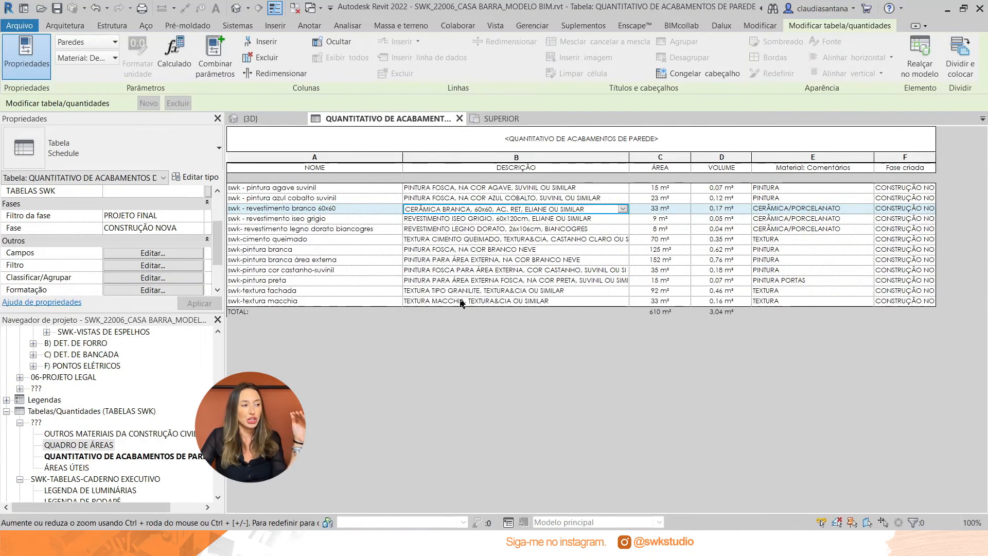
pyautogui.click(421, 188)
pyautogui.moveTo(416, 188); pyautogui.dragTo(585, 189)
pyautogui.click(586, 189)
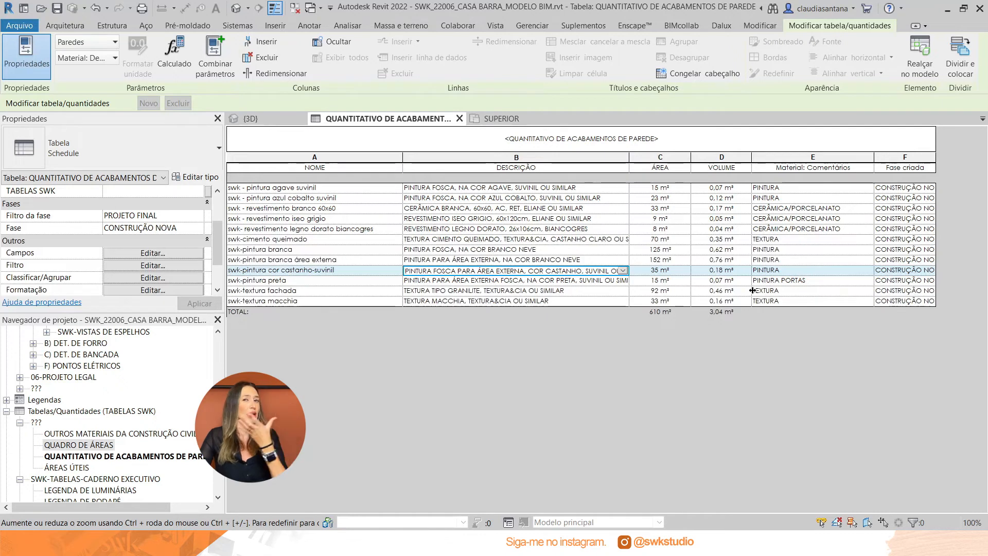
# Group the takeoff by Material: Comentários with Cabeçalho enabled, sort it secondarily by Material: Descrição, and apply
pyautogui.scroll(-2, 157, 227)
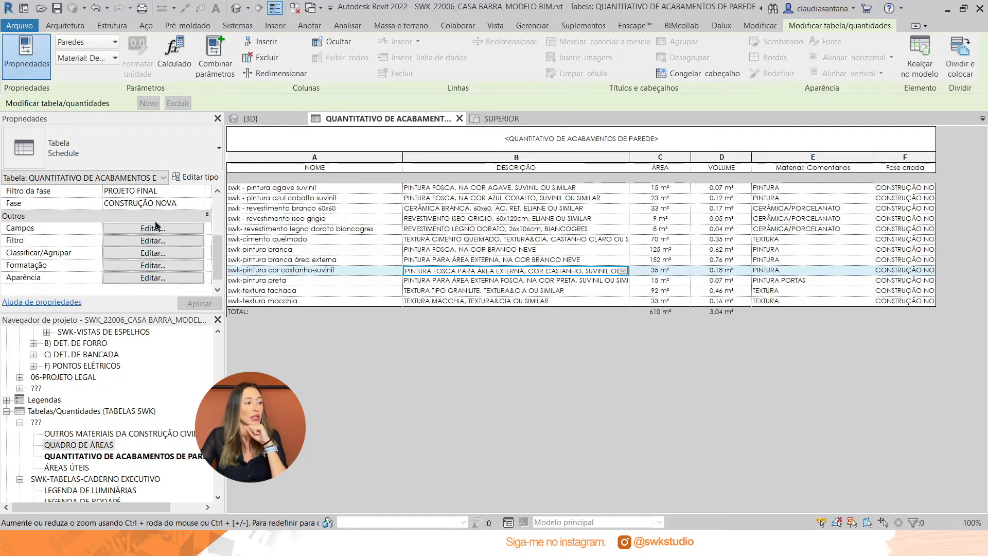
pyautogui.click(133, 251)
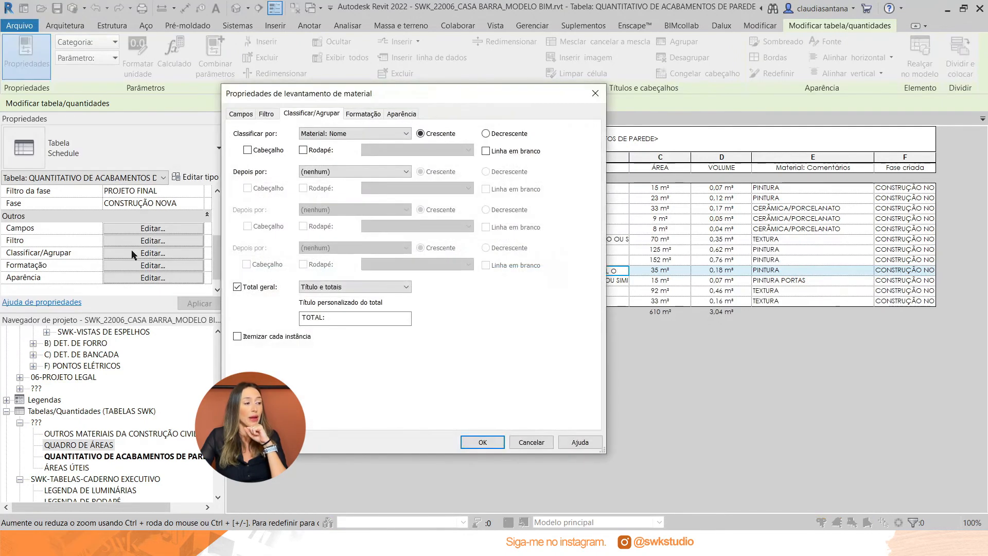
pyautogui.click(332, 135)
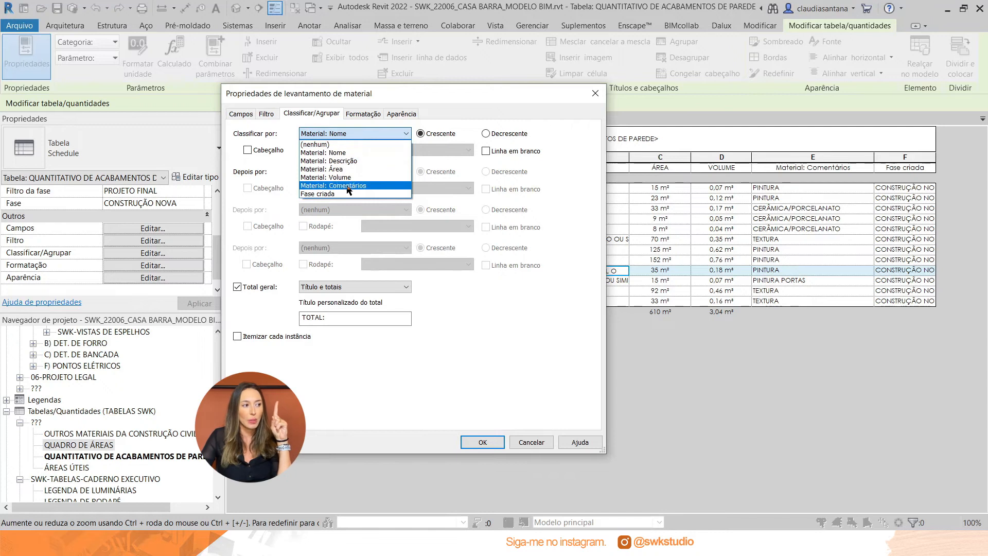
pyautogui.click(348, 186)
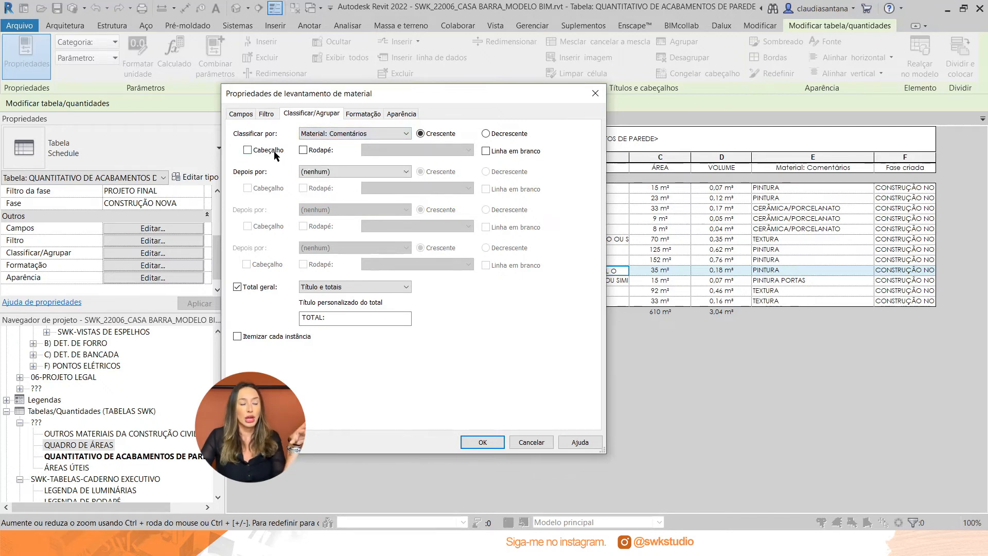
pyautogui.click(249, 151)
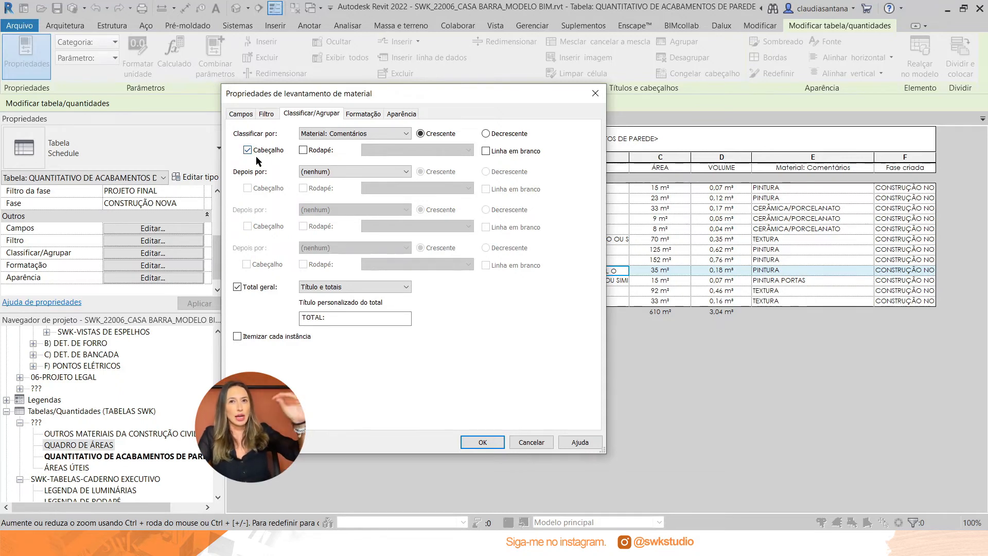
pyautogui.click(344, 174)
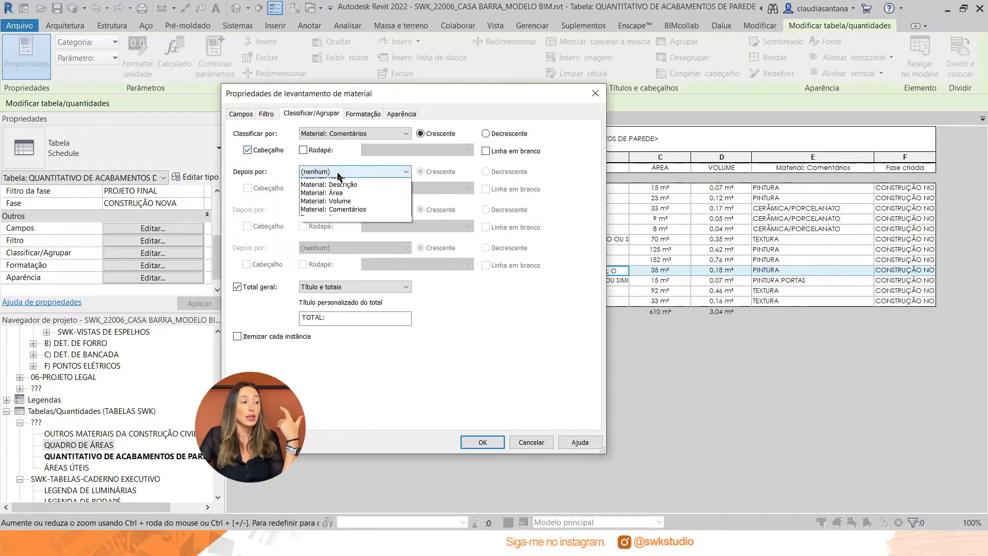
pyautogui.click(350, 200)
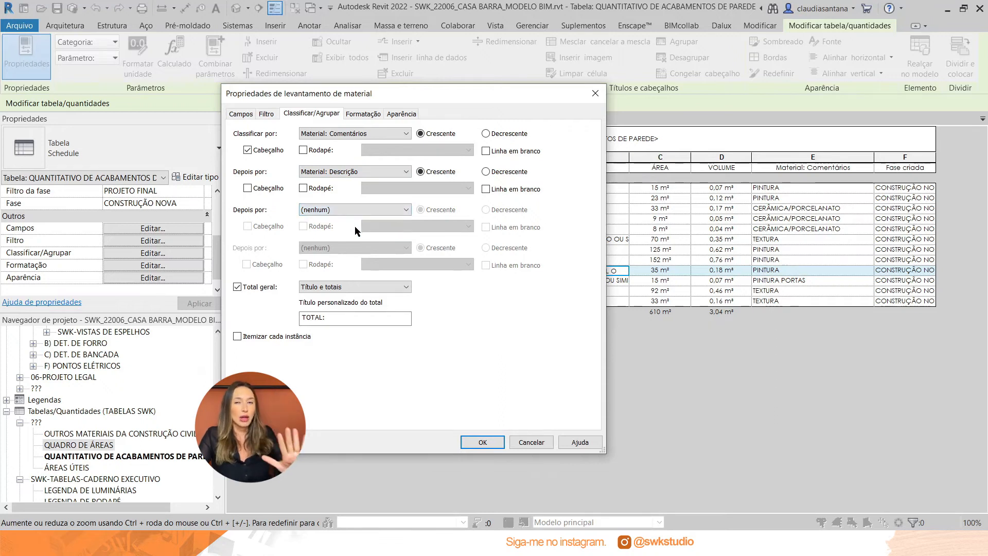
pyautogui.click(482, 442)
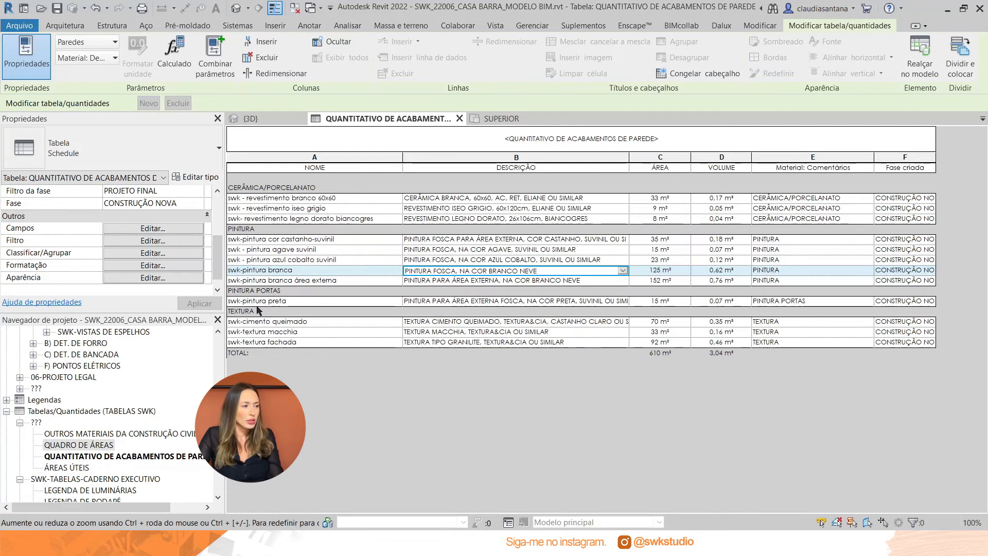
# Change the Material: Comentários value of swk-pintura preta to PINTURA
pyautogui.click(440, 302)
pyautogui.moveTo(460, 302); pyautogui.dragTo(639, 310)
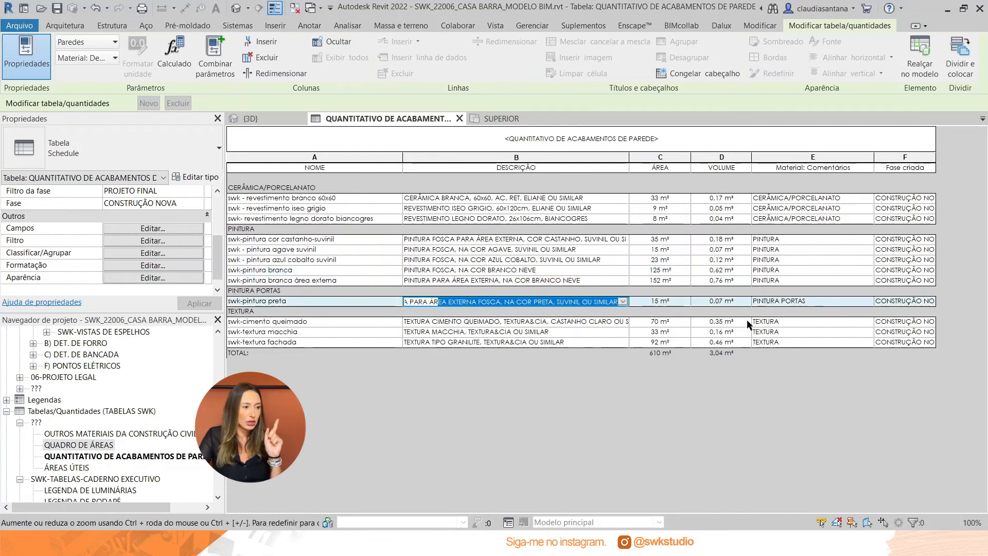
pyautogui.click(799, 304)
pyautogui.moveTo(815, 300); pyautogui.dragTo(783, 305)
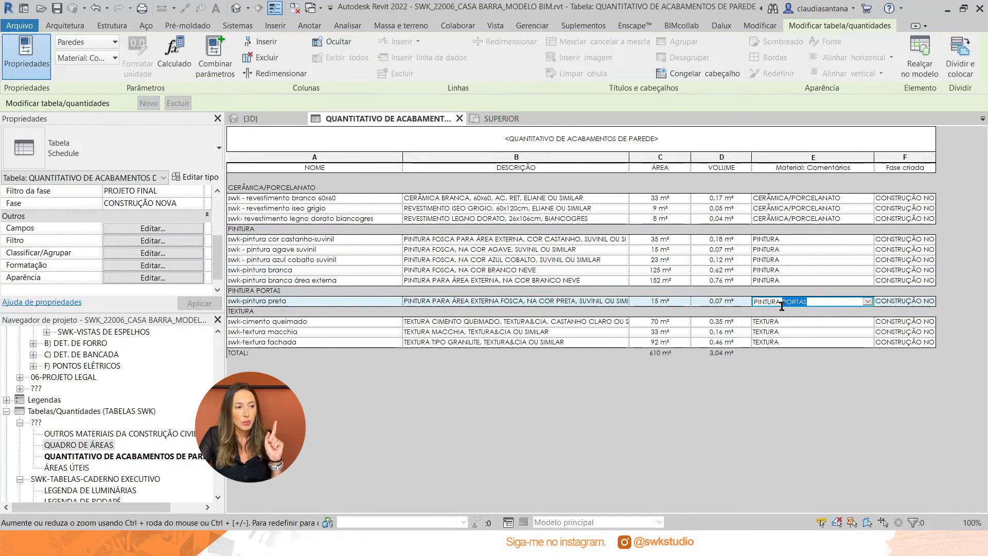
pyautogui.press('BackSpace')
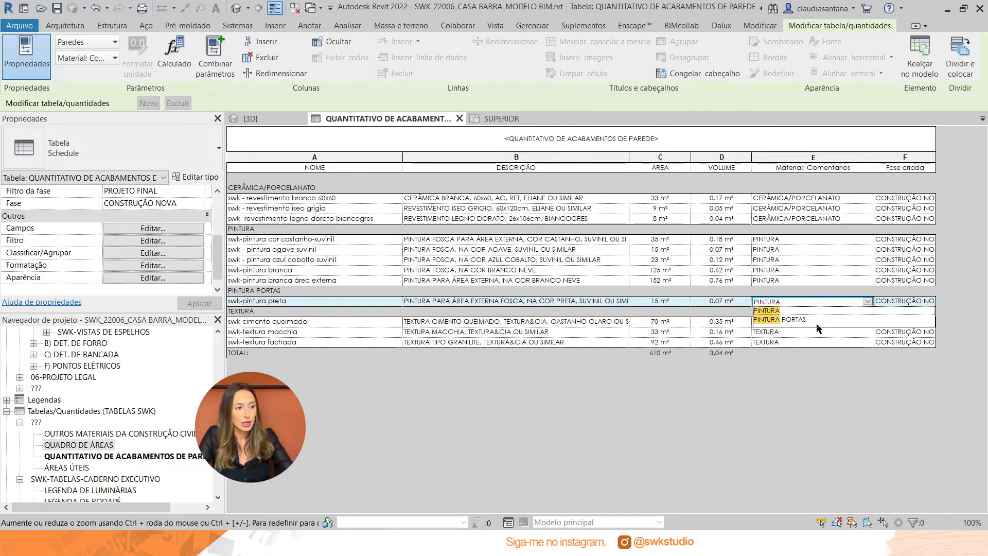
pyautogui.press('Return')
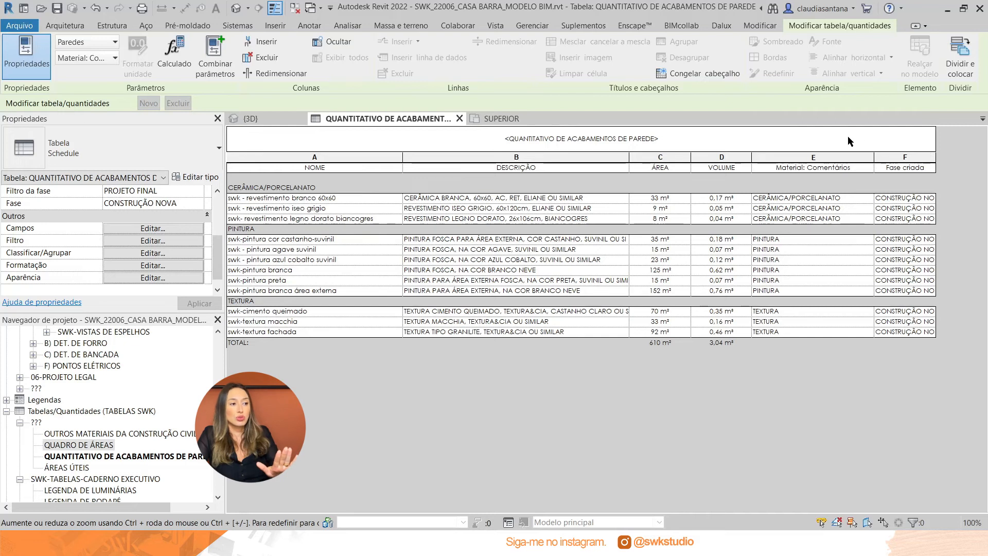
# Set Material: Nome, Material: Comentários and Fase criada as Campo oculto and apply the formatting to the takeoff
pyautogui.click(148, 265)
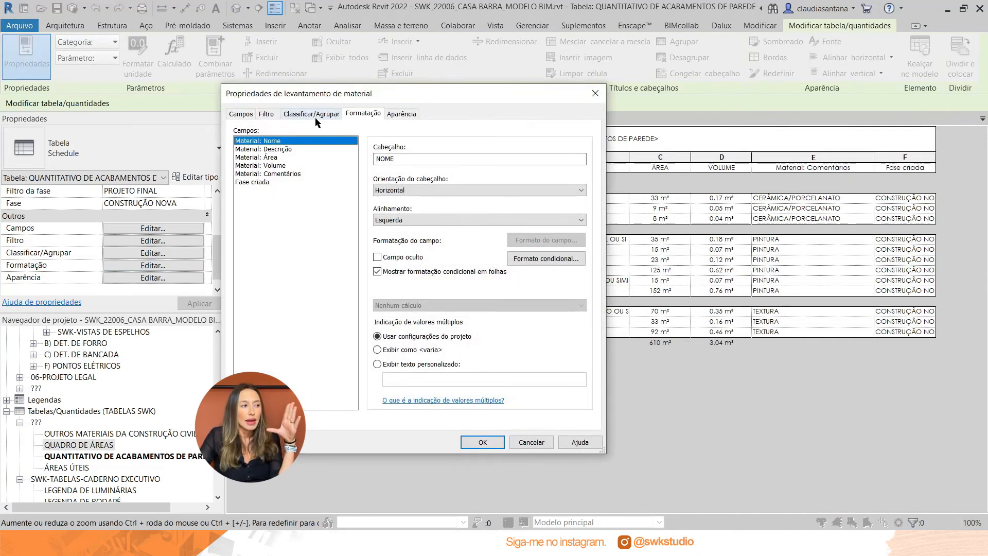
pyautogui.click(249, 115)
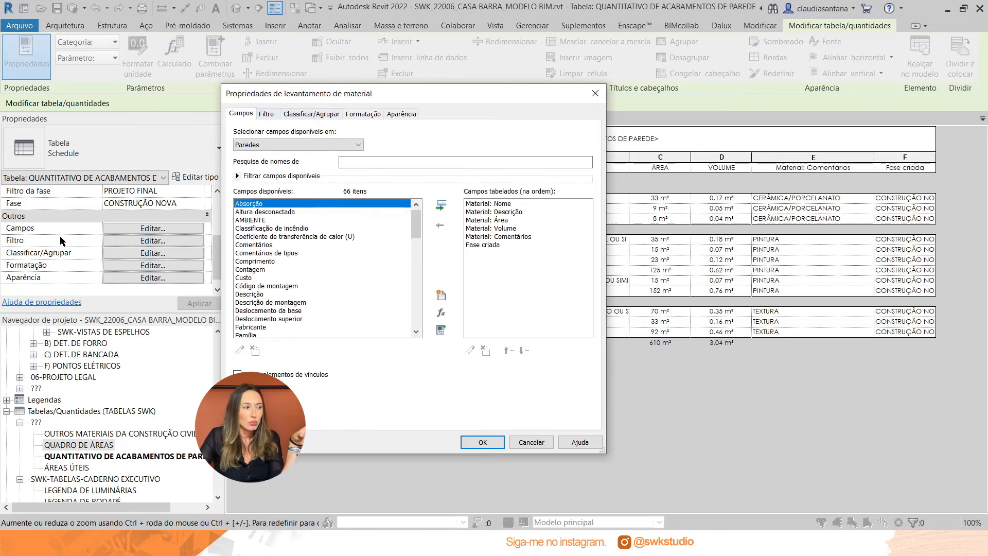
pyautogui.click(310, 114)
pyautogui.click(364, 114)
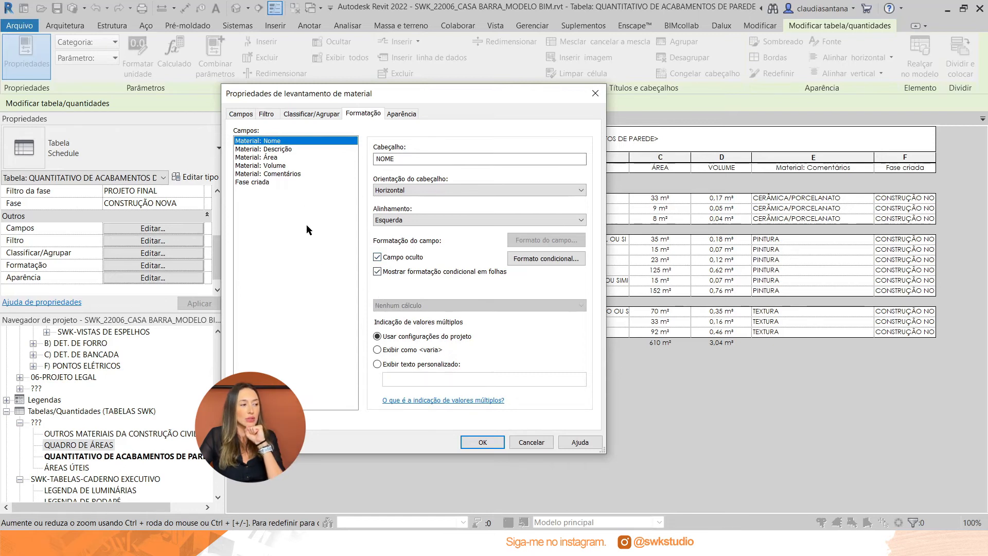
pyautogui.click(282, 174)
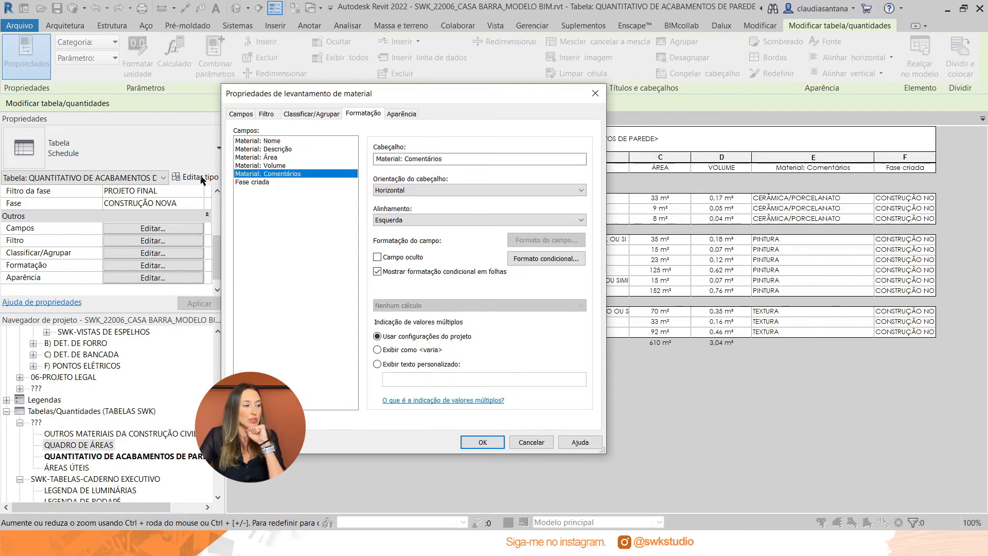
pyautogui.click(258, 182)
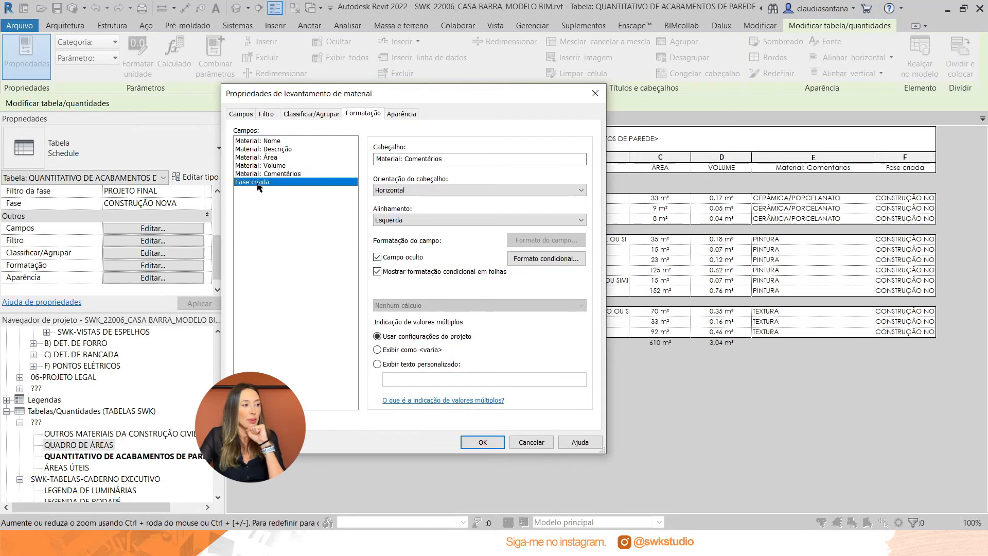
pyautogui.click(482, 442)
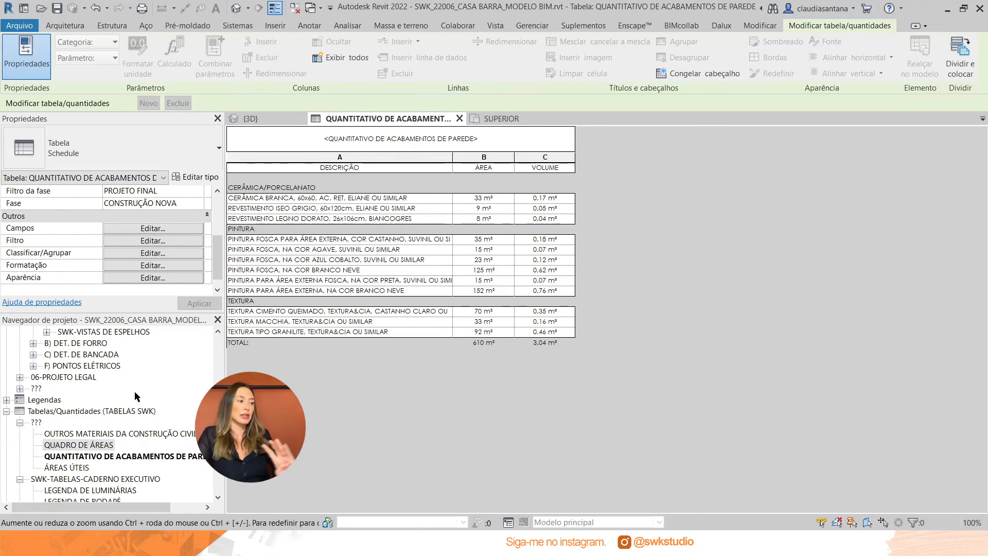
# Open the sheet 01 - PLANTA BAIXA
pyautogui.scroll(-10, 84, 427)
pyautogui.scroll(-3, 83, 427)
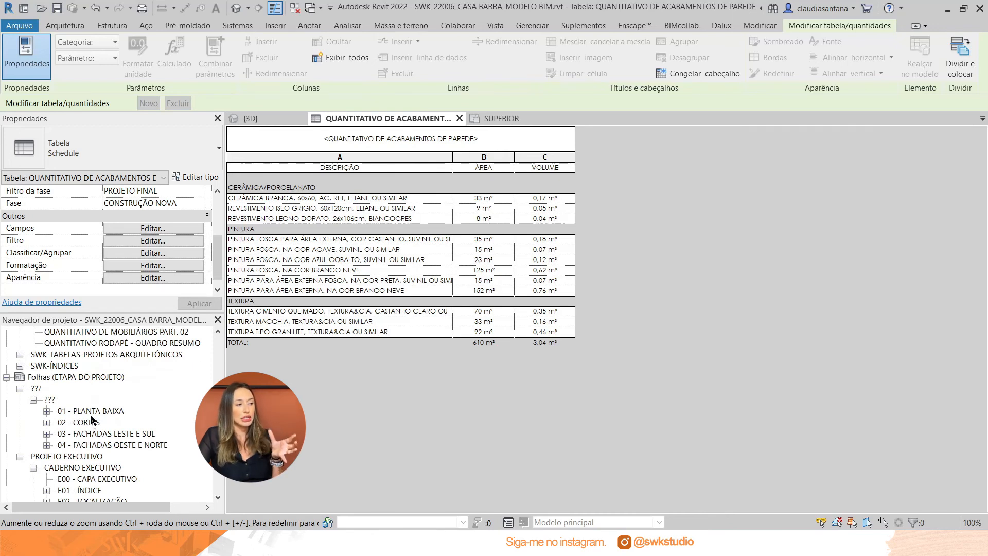
pyautogui.click(93, 411)
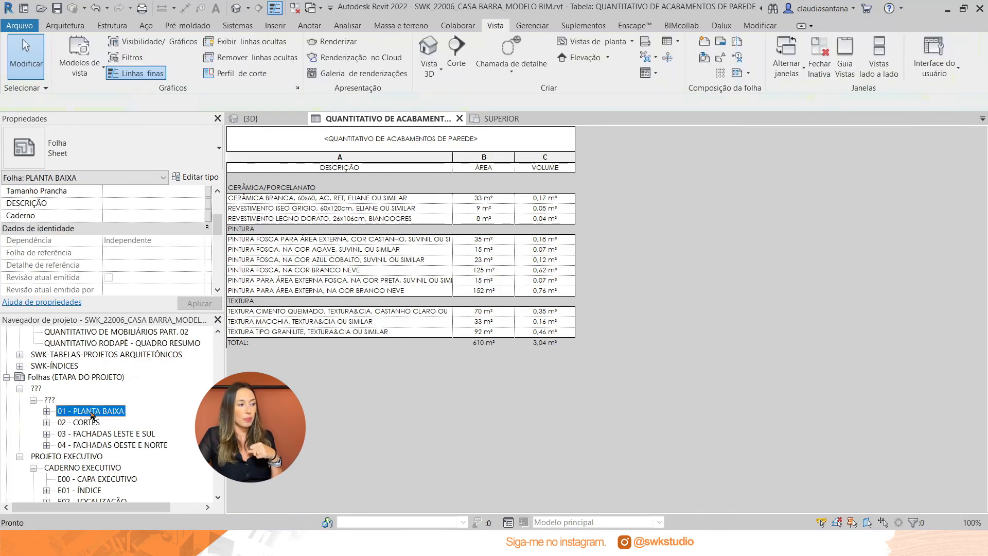
pyautogui.doubleClick(92, 412)
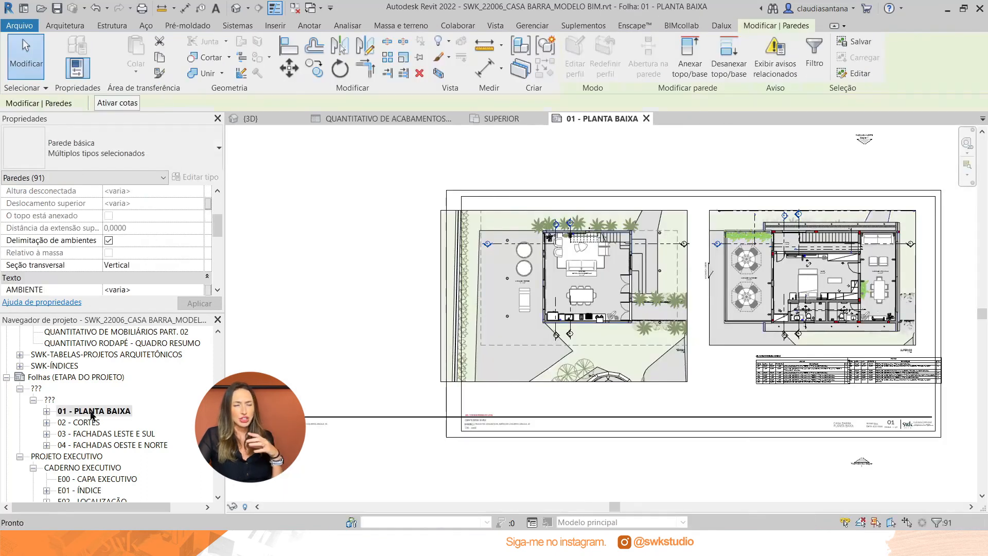
# Place the QUANTITATIVO DE ACABAMENTOS DE PAREDE schedule on the sheet, beside the door and window schedule below the plans
pyautogui.scroll(5, 341, 342)
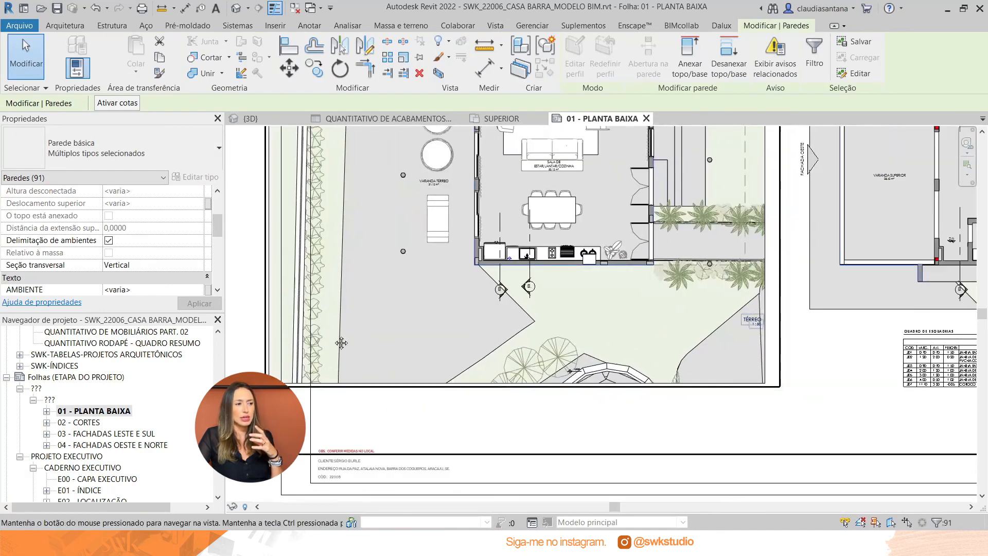
pyautogui.scroll(-5, 342, 343)
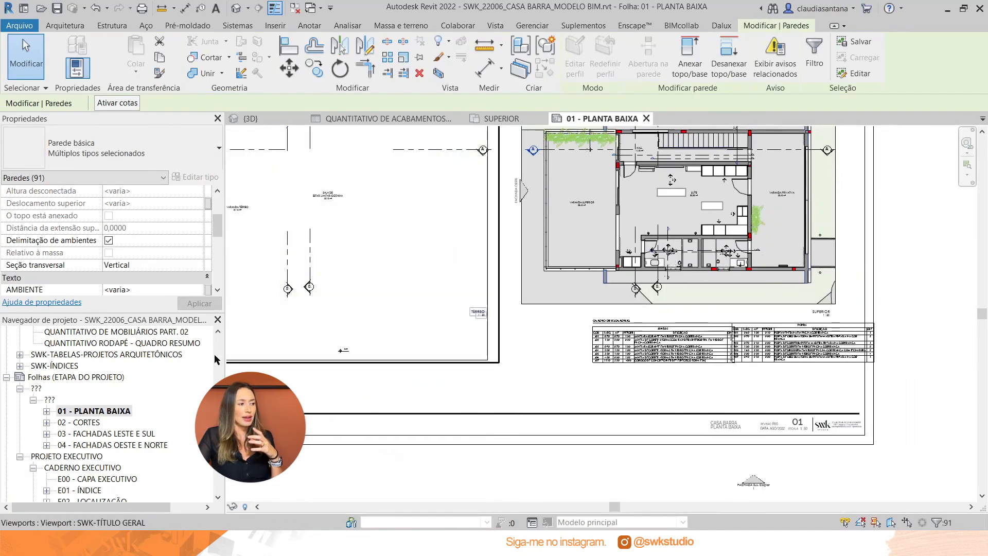
pyautogui.scroll(9, 74, 399)
pyautogui.scroll(3, 74, 400)
pyautogui.click(135, 410)
pyautogui.moveTo(465, 435); pyautogui.dragTo(531, 375)
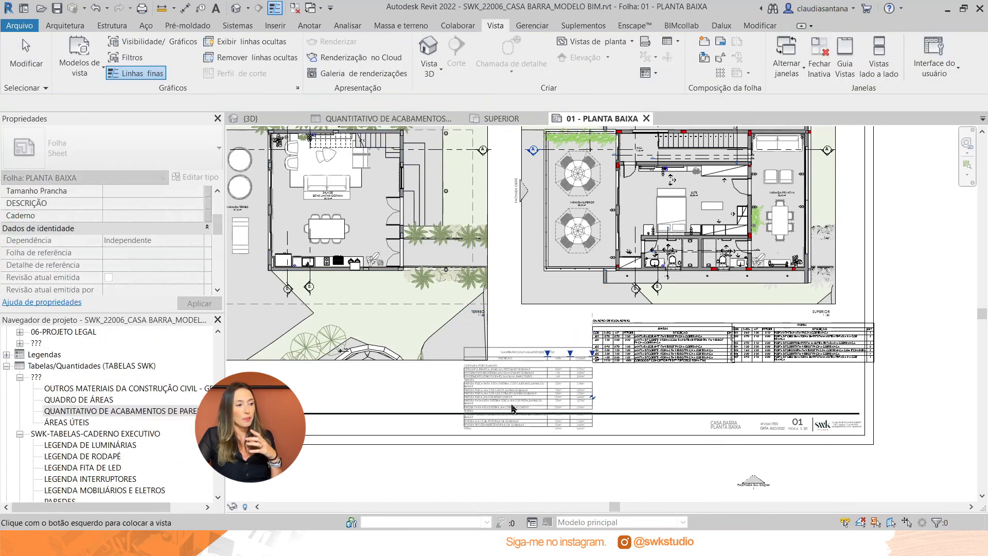
pyautogui.click(513, 353)
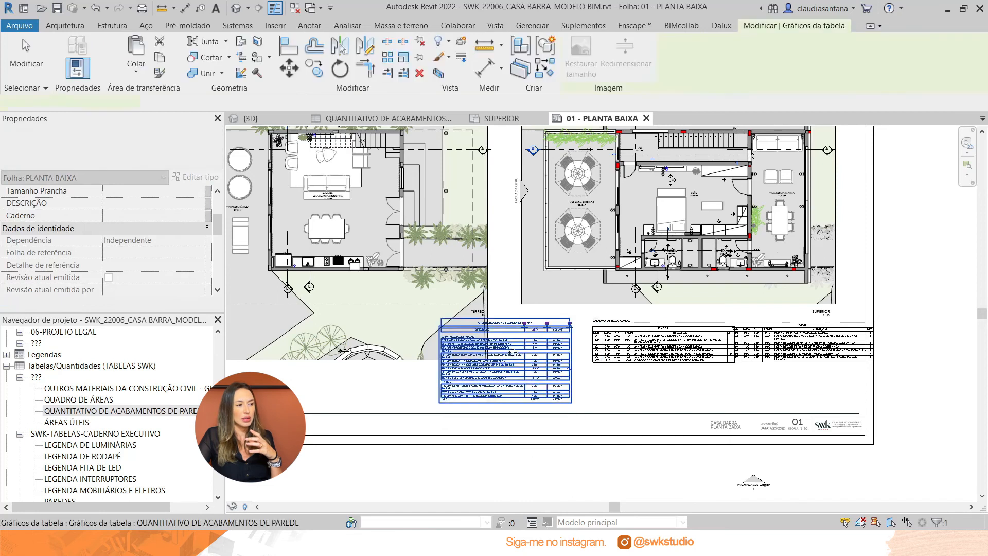
# Narrow the placed schedule's columns and position it in the gap between the TÉRREO plan and QUADRO DE ESQUADRIAS
pyautogui.scroll(2, 513, 353)
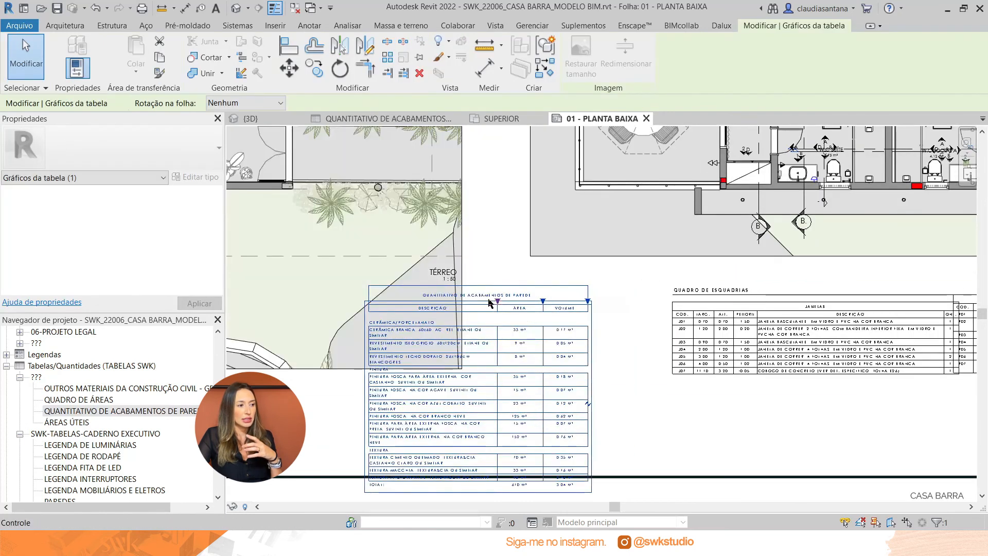
pyautogui.moveTo(489, 303); pyautogui.dragTo(562, 287)
pyautogui.moveTo(659, 286); pyautogui.dragTo(602, 280)
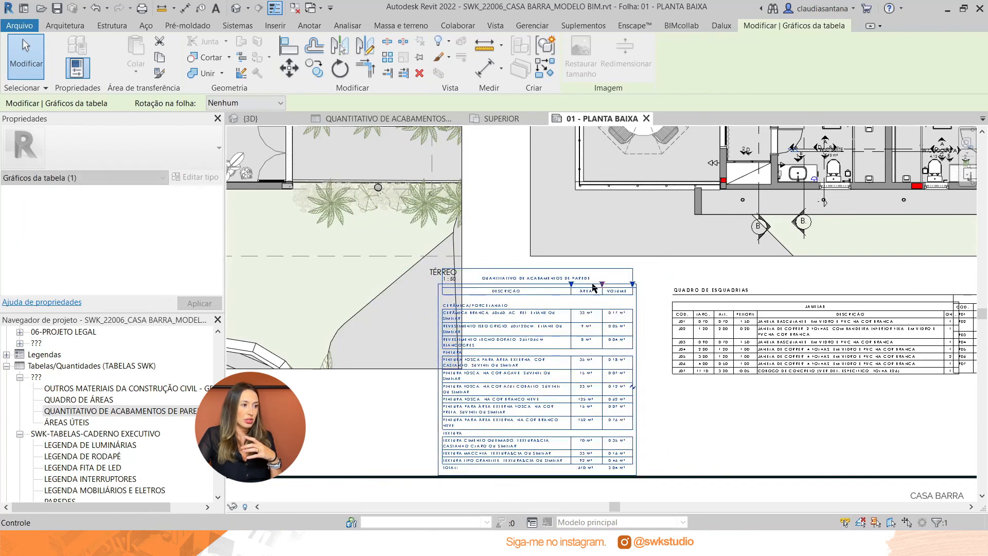
pyautogui.moveTo(536, 287); pyautogui.dragTo(604, 278)
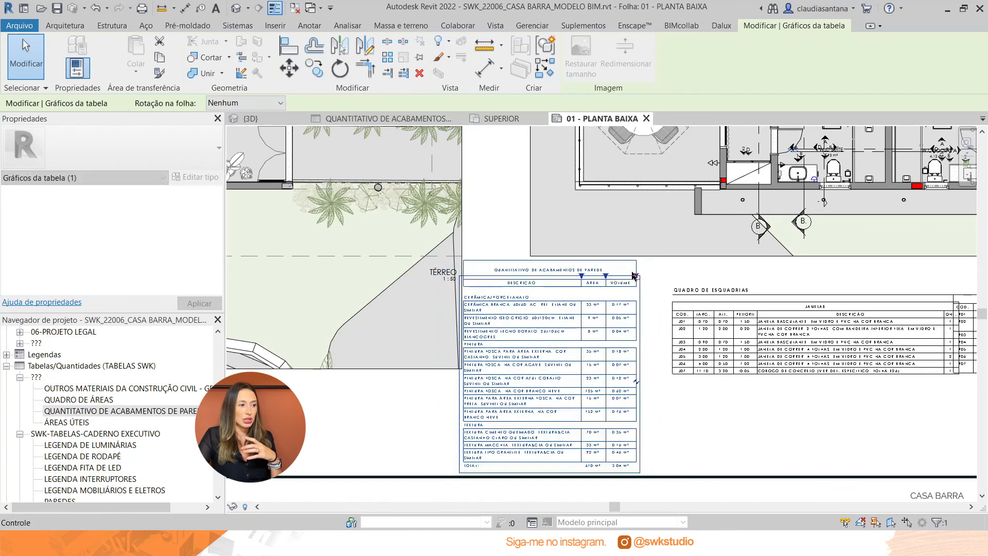
pyautogui.click(703, 415)
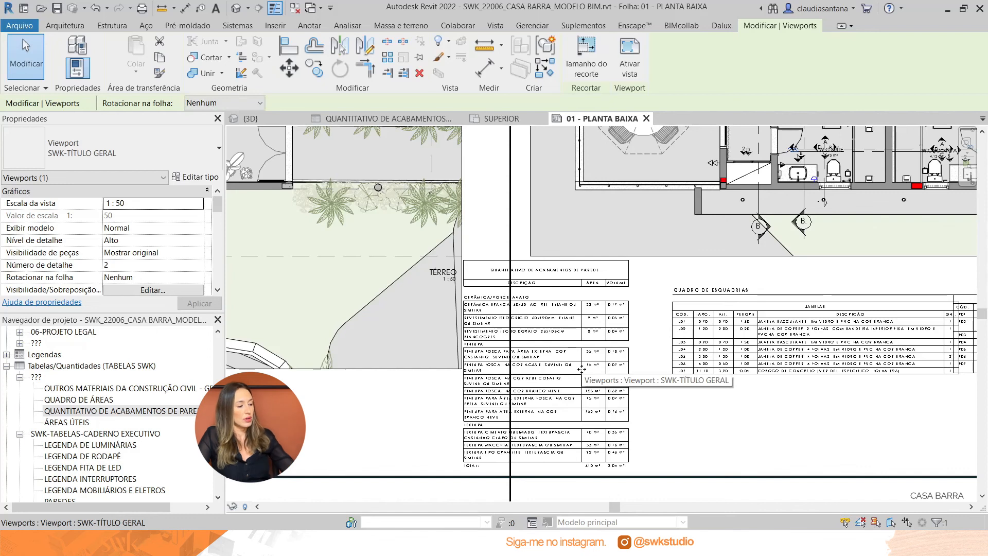
pyautogui.press('Escape')
pyautogui.moveTo(579, 359); pyautogui.dragTo(599, 359)
pyautogui.scroll(1, 726, 405)
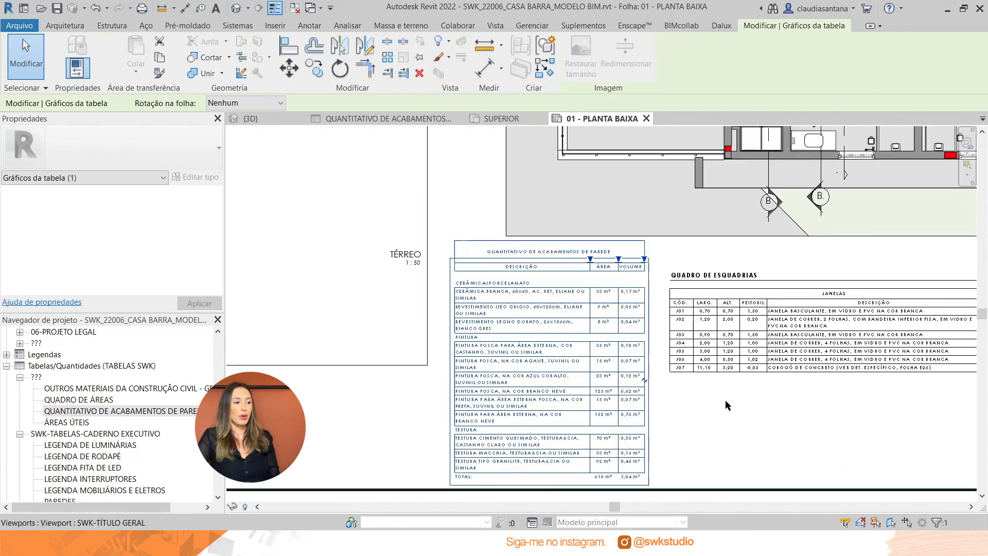
pyautogui.click(727, 405)
# Examine the placed wall finishes schedule up close and its fit within the whole sheet layout
pyautogui.scroll(1, 727, 407)
pyautogui.scroll(3, 481, 240)
pyautogui.moveTo(522, 311); pyautogui.dragTo(520, 309, button='middle')
pyautogui.scroll(-5, 520, 309)
pyautogui.scroll(-5, 469, 262)
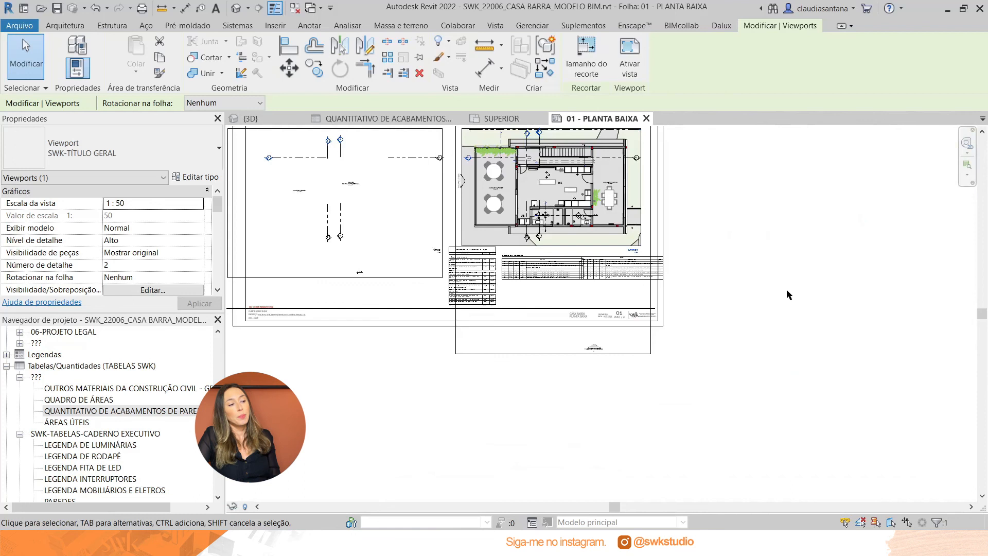
pyautogui.middleClick(787, 288)
pyautogui.middleClick(788, 288)
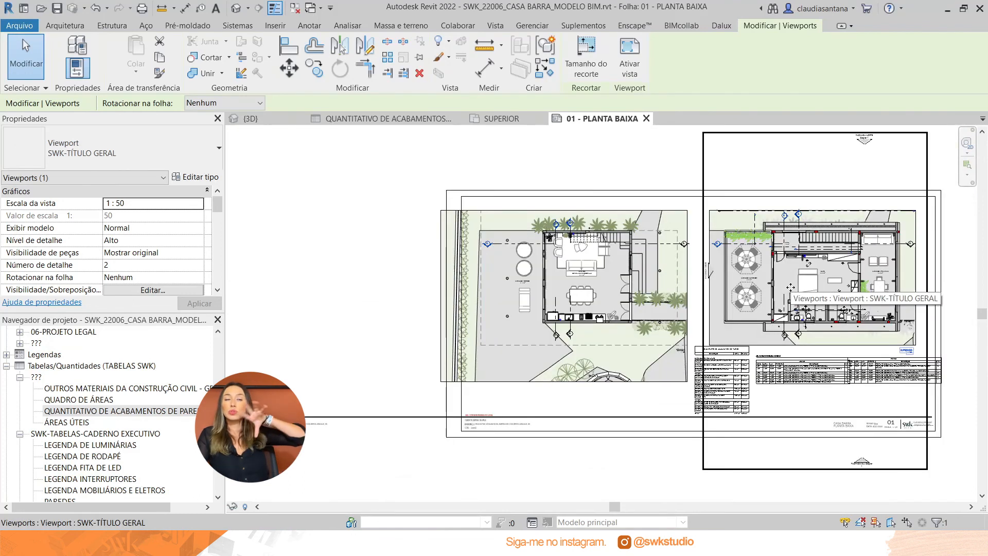